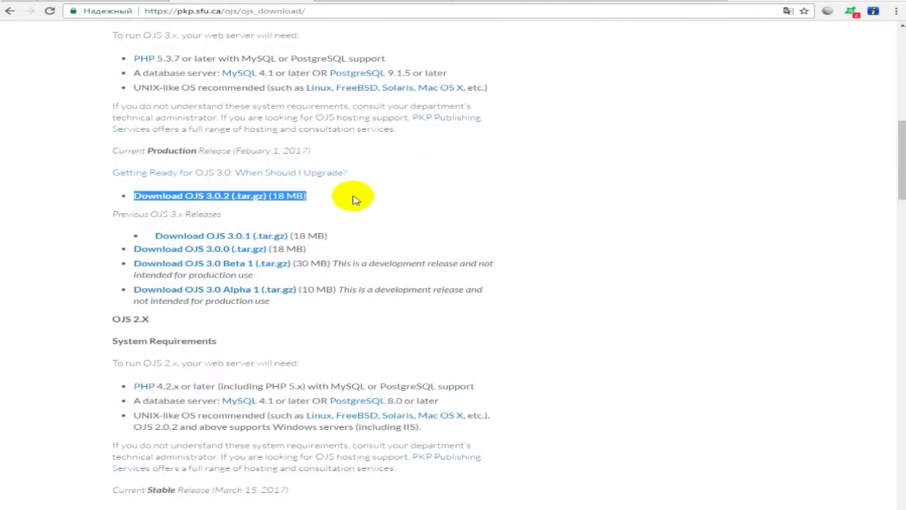
# - Locate the Download OJS 3.0.2 (.tar.gz) link, then bring up the hosting file manager's ojs folder
pyautogui.click(354, 200)
pyautogui.moveTo(311, 196); pyautogui.dragTo(134, 197)
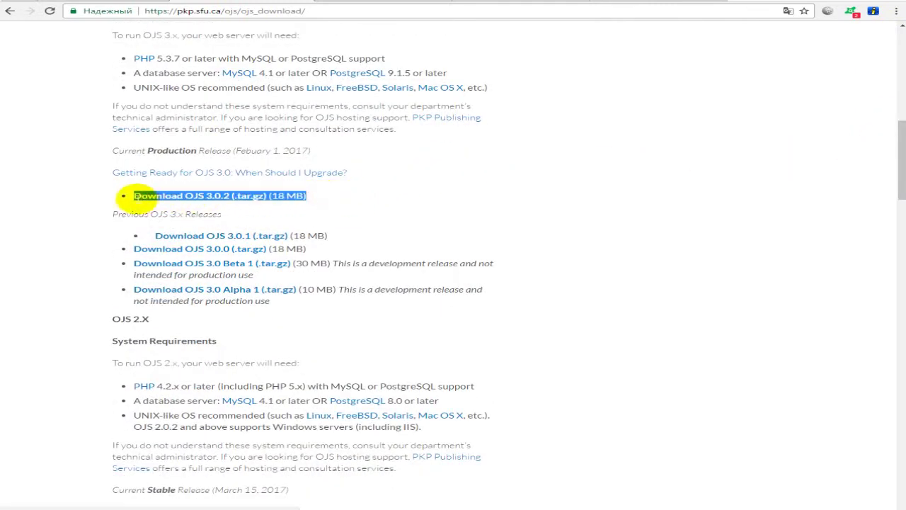
pyautogui.click(152, 185)
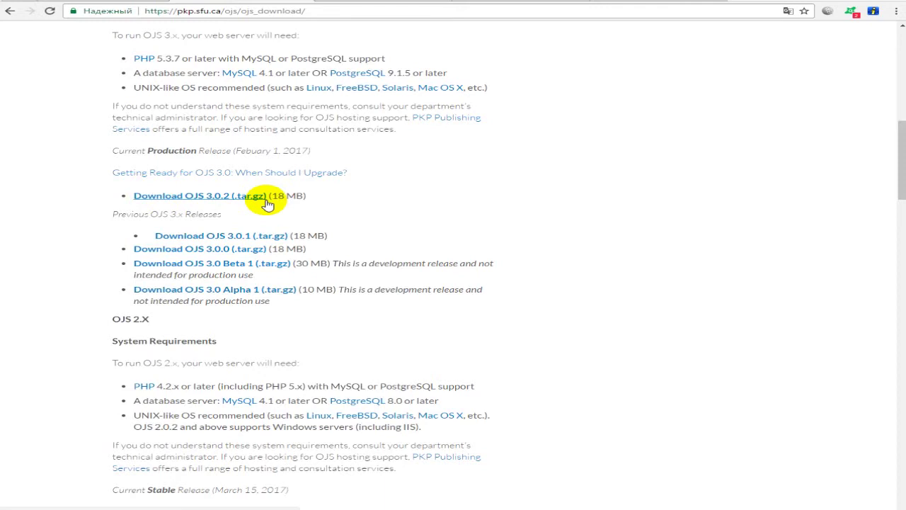
pyautogui.click(502, 2)
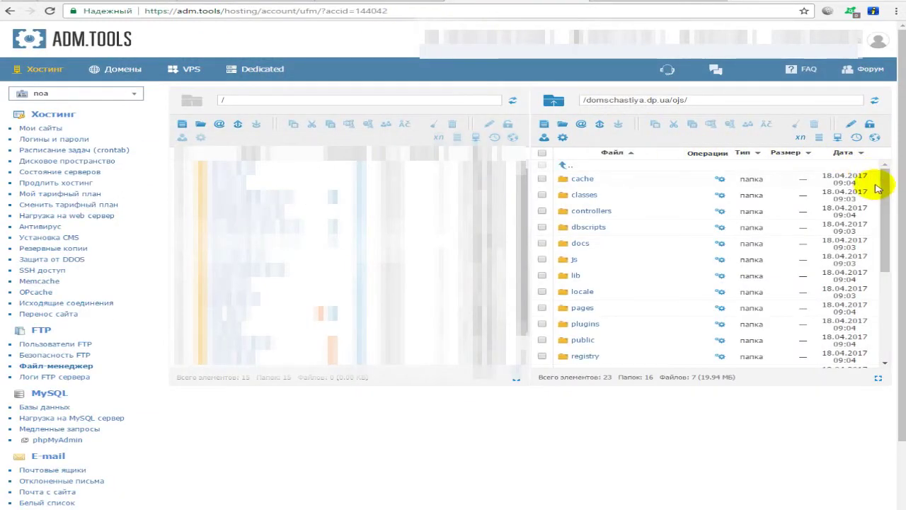
# - Delete the ojs-3.0.2.rar archive from the ojs folder, confirming with Да
pyautogui.scroll(-1, 600, 195)
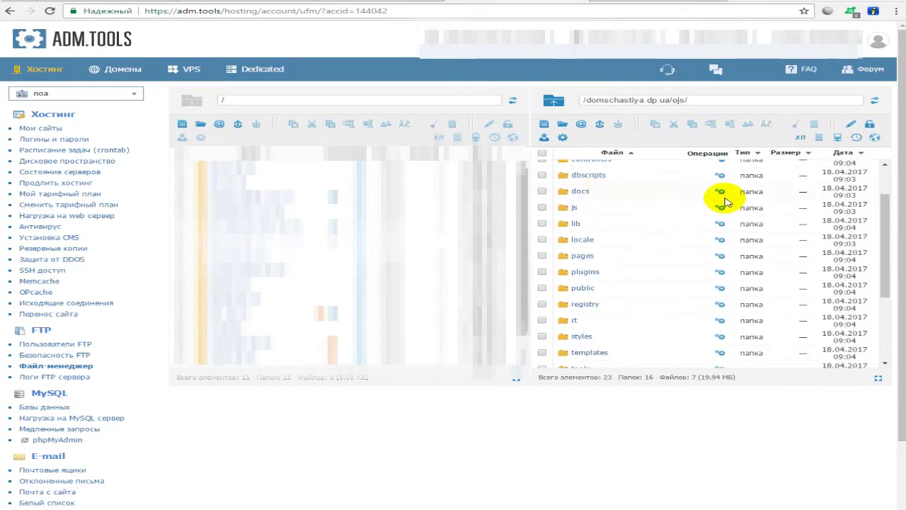
pyautogui.scroll(1, 893, 191)
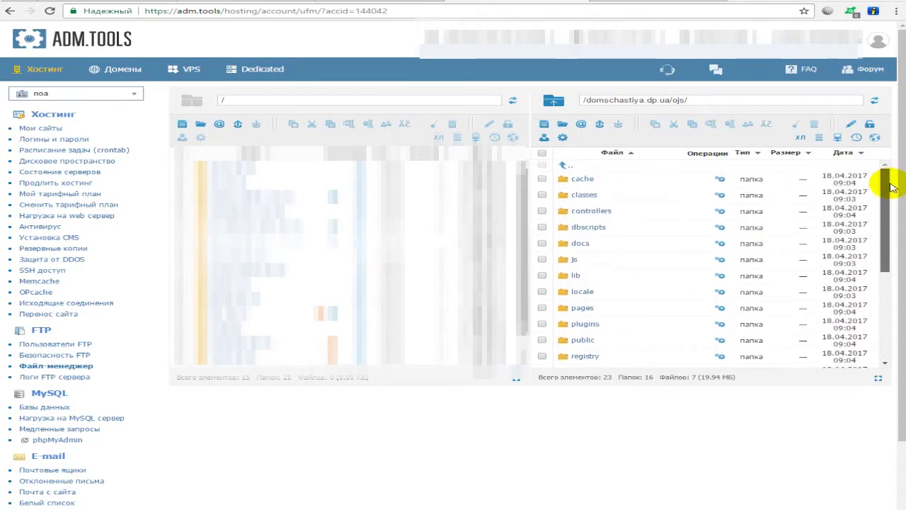
pyautogui.moveTo(890, 192); pyautogui.dragTo(873, 276)
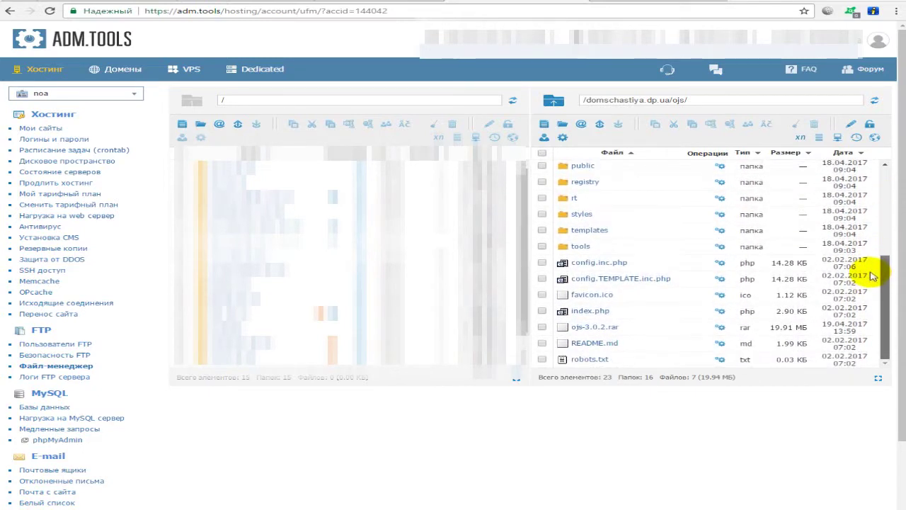
pyautogui.click(542, 327)
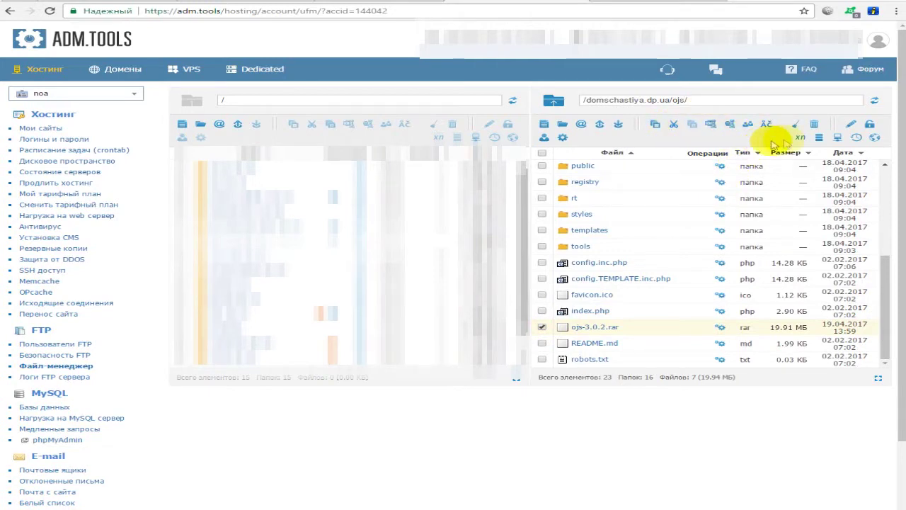
pyautogui.click(818, 128)
pyautogui.click(475, 192)
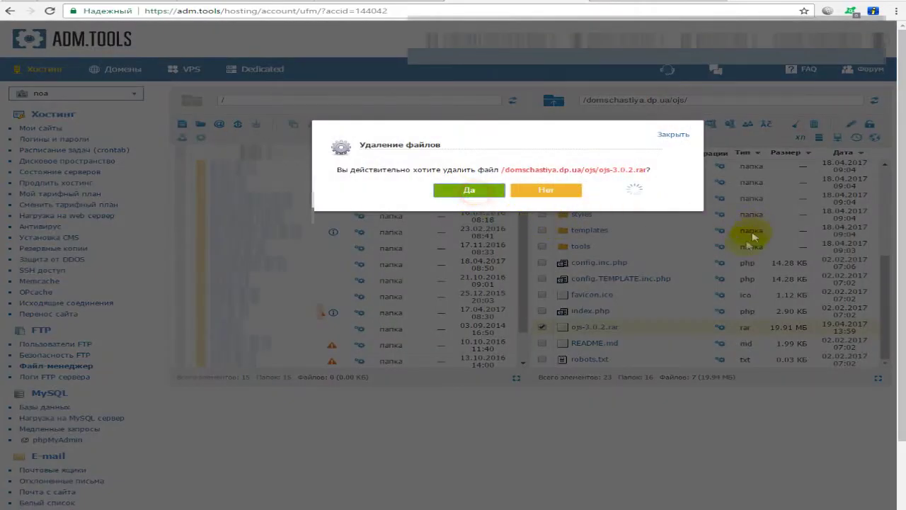
pyautogui.scroll(-10, 809, 262)
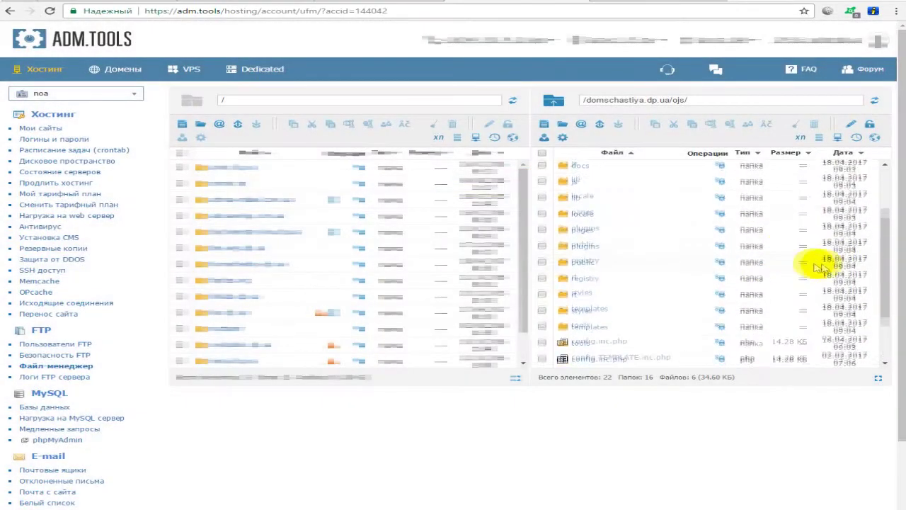
pyautogui.scroll(10, 824, 264)
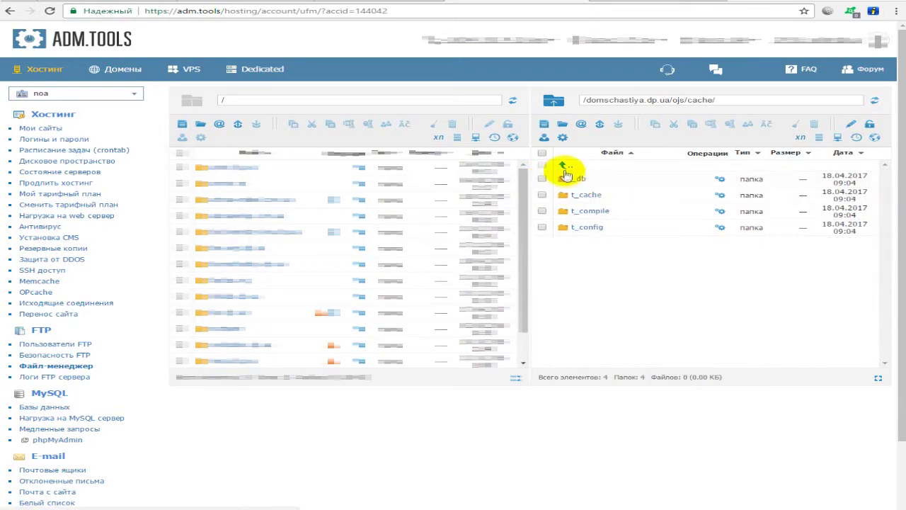
# - Apply recursive 755 permissions to the _db, t_cache and t_compile folders, then return to ojs
pyautogui.doubleClick(564, 170)
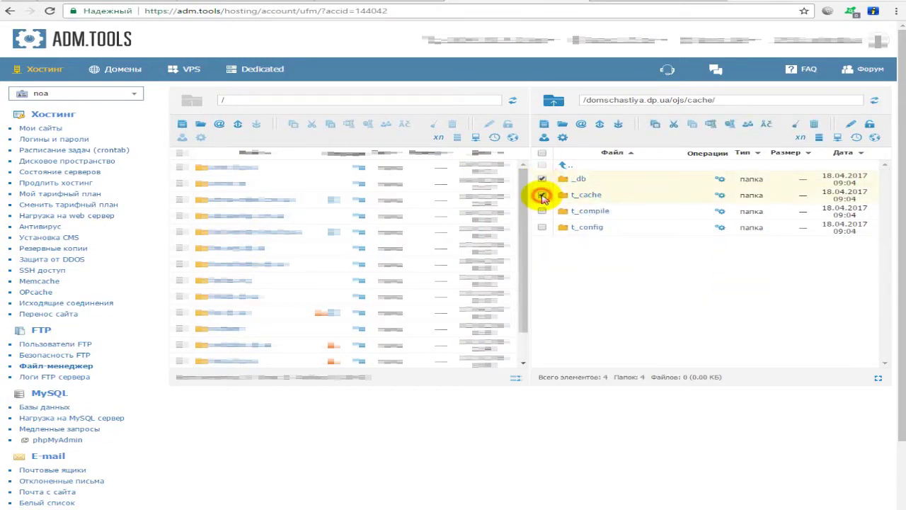
pyautogui.click(542, 211)
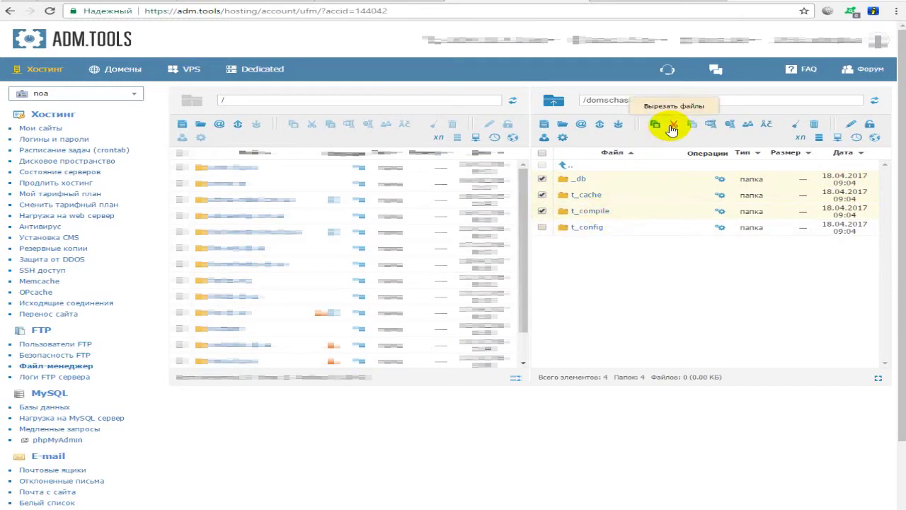
pyautogui.click(749, 124)
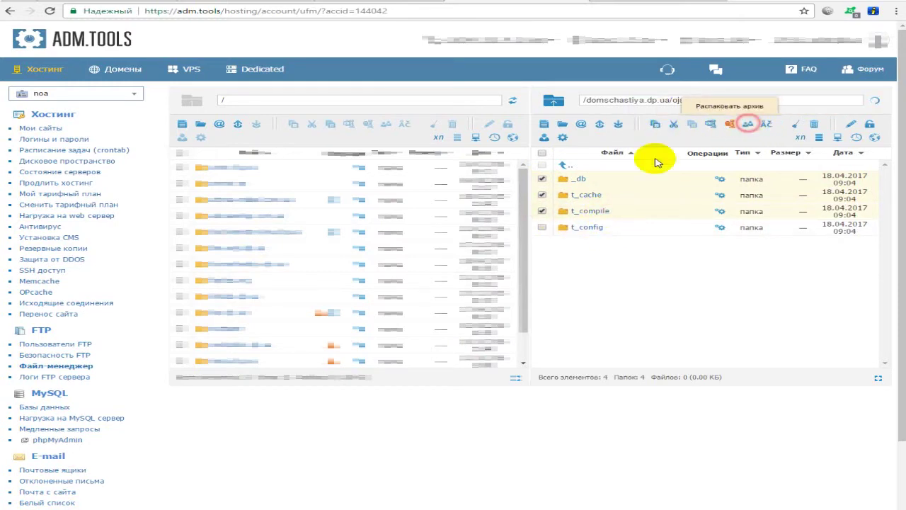
pyautogui.click(529, 220)
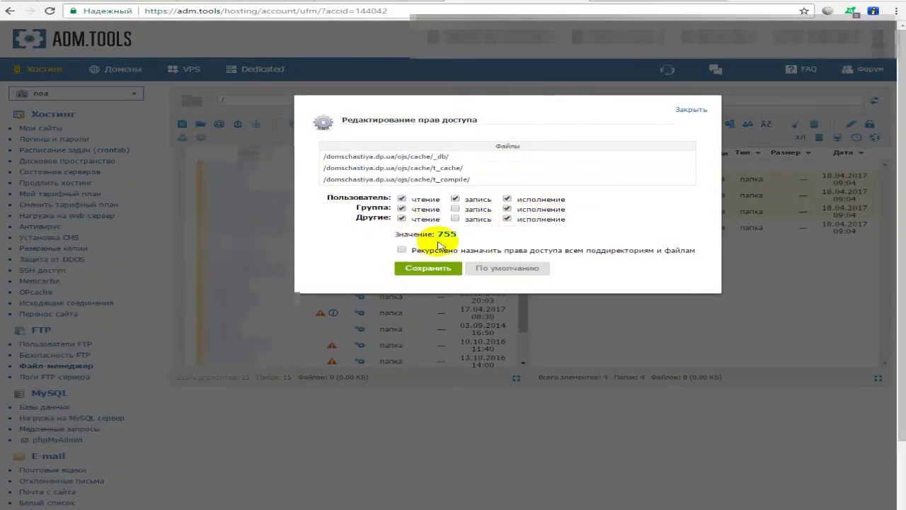
pyautogui.click(401, 250)
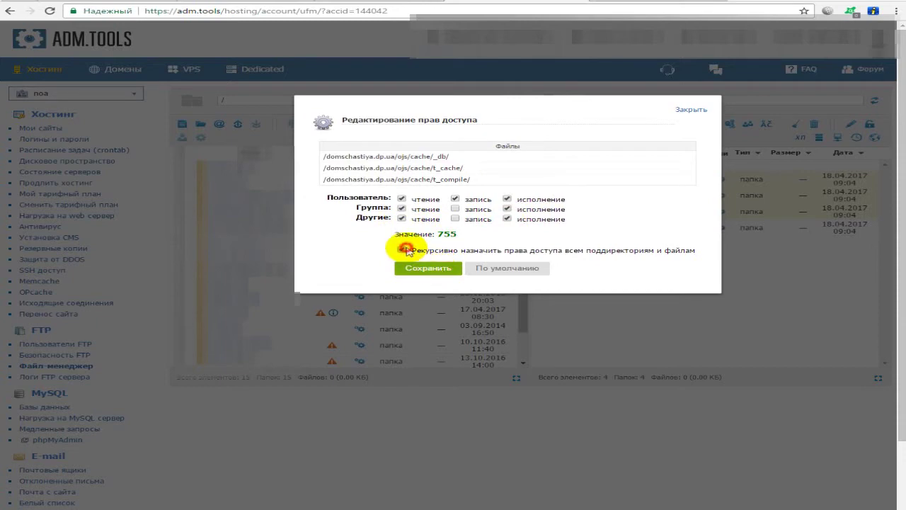
pyautogui.click(438, 270)
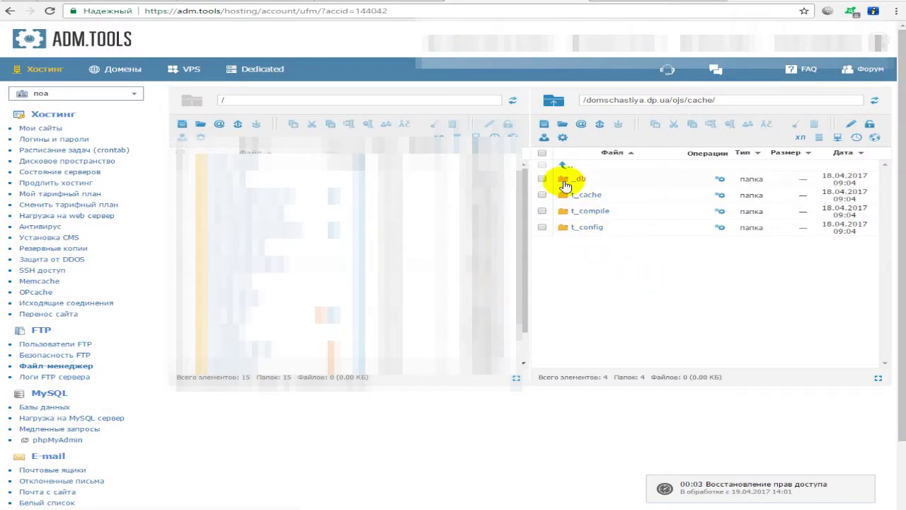
pyautogui.click(571, 170)
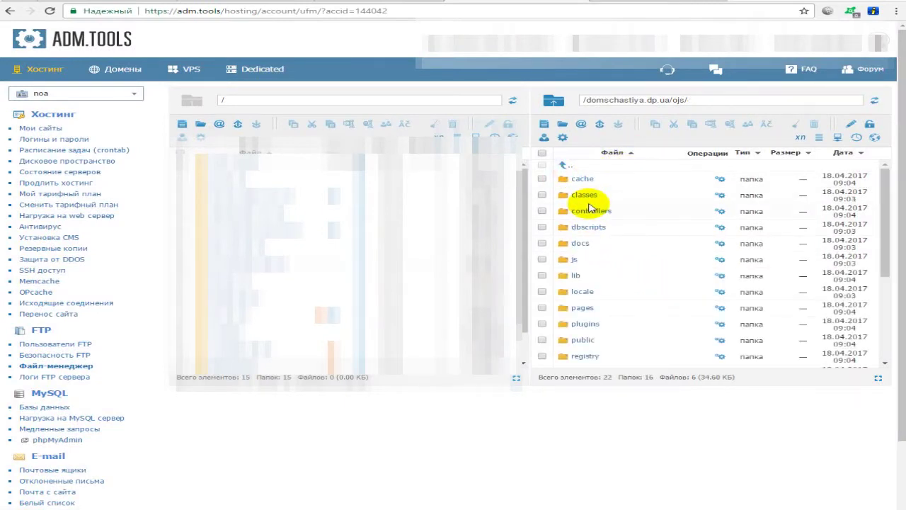
# - Give the cache and public folders and config.inc.php non-recursive 755 permissions
pyautogui.click(542, 179)
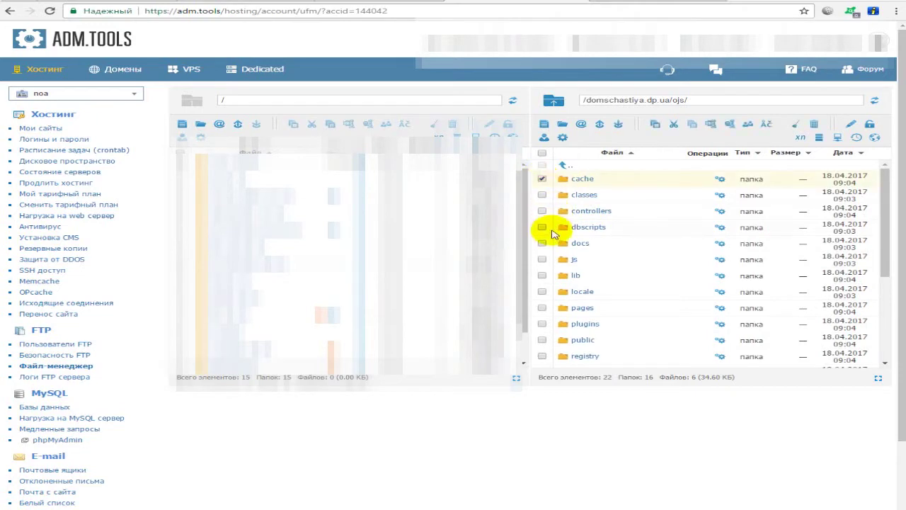
pyautogui.scroll(-3, 544, 244)
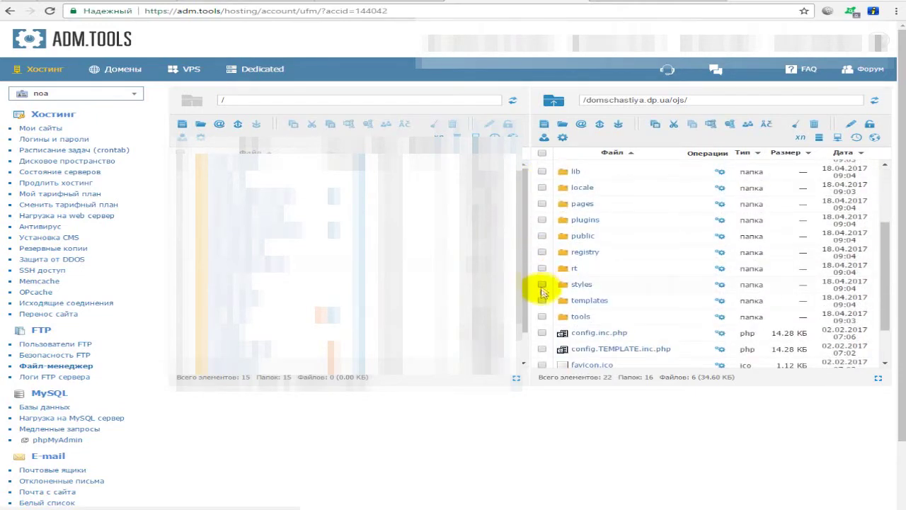
pyautogui.click(542, 236)
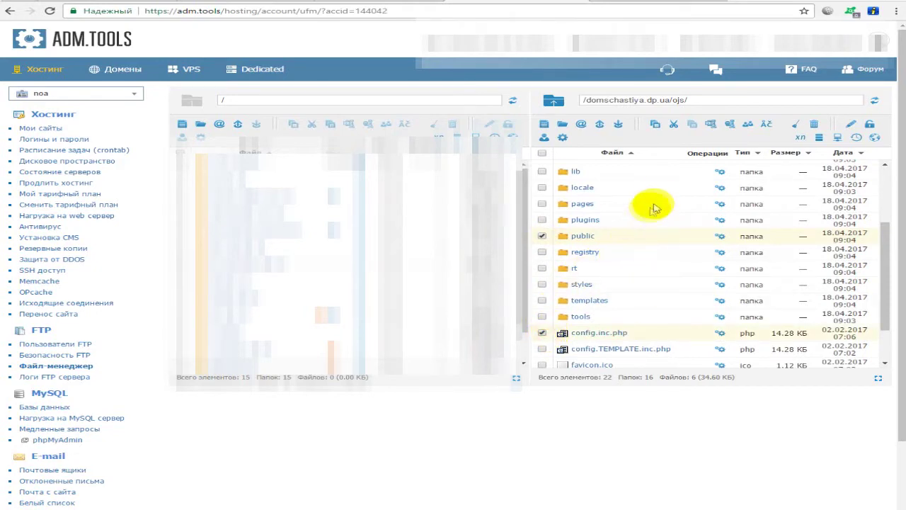
pyautogui.scroll(3, 697, 185)
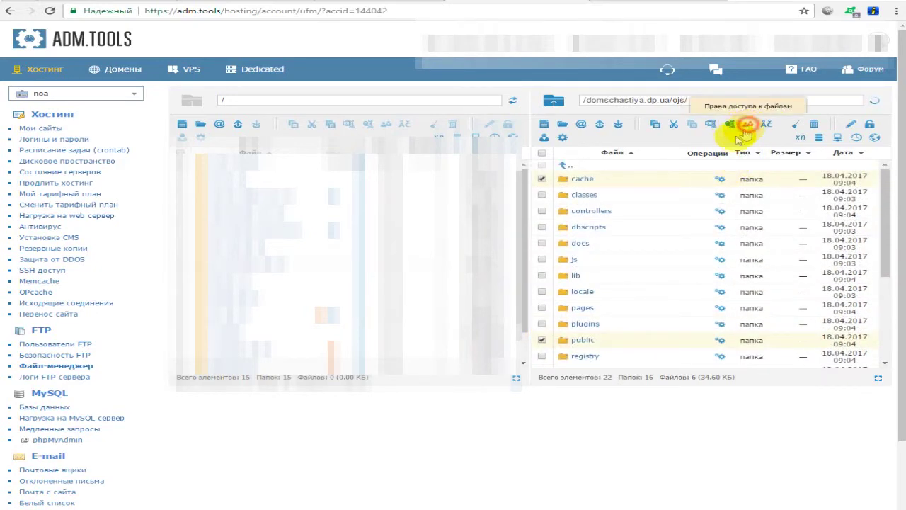
pyautogui.click(747, 131)
pyautogui.click(402, 219)
pyautogui.click(508, 219)
pyautogui.click(428, 268)
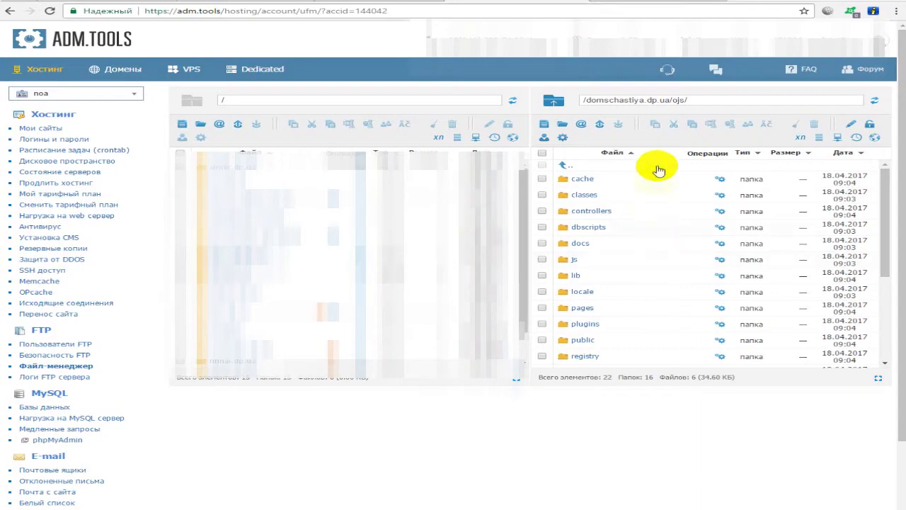
# - Create a new folder named files inside the ojs folder
pyautogui.click(561, 125)
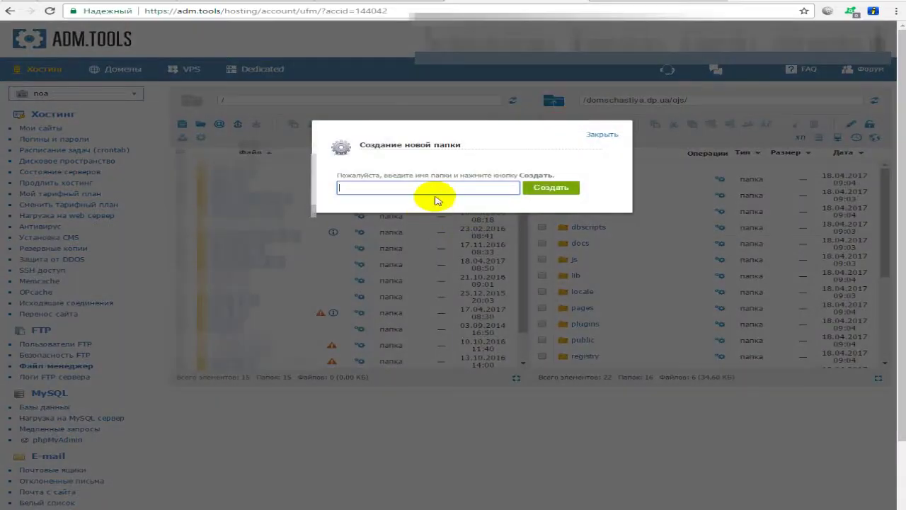
pyautogui.write('files')
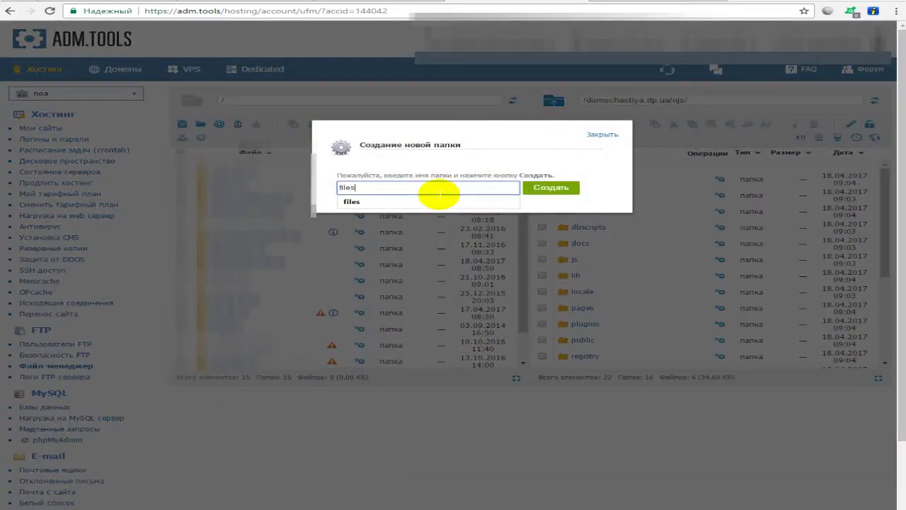
pyautogui.click(574, 189)
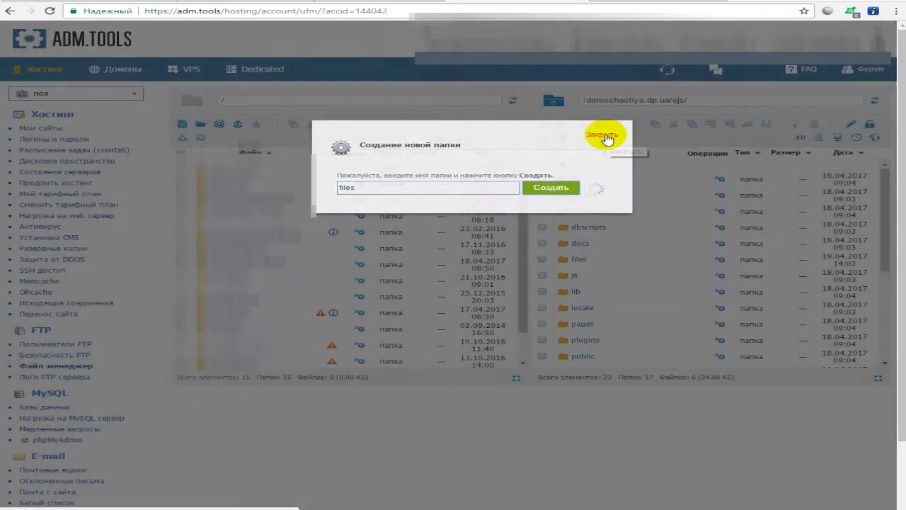
pyautogui.click(606, 136)
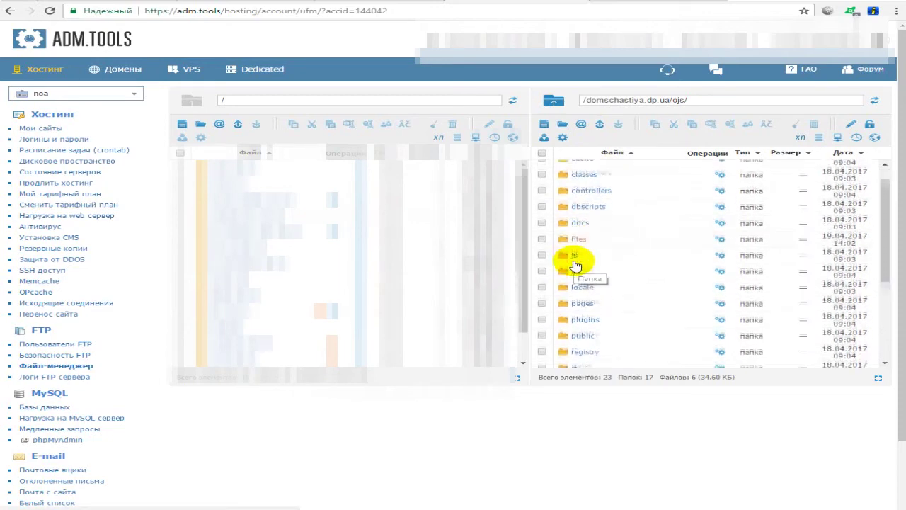
pyautogui.scroll(-5, 609, 273)
pyautogui.scroll(3, 668, 279)
pyautogui.scroll(2, 633, 257)
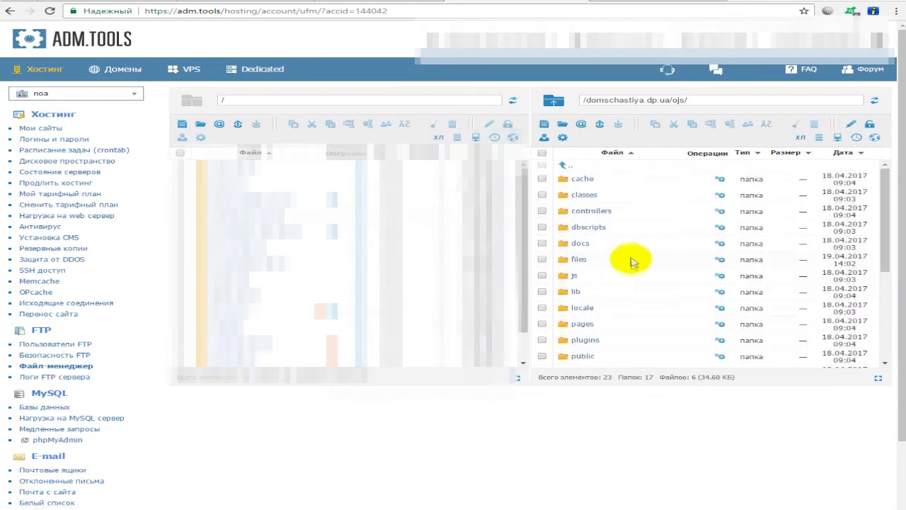
# - Open the OJS installation page at ojs.domschastiya.dp.ua/index.php/index/install
pyautogui.click(626, 1)
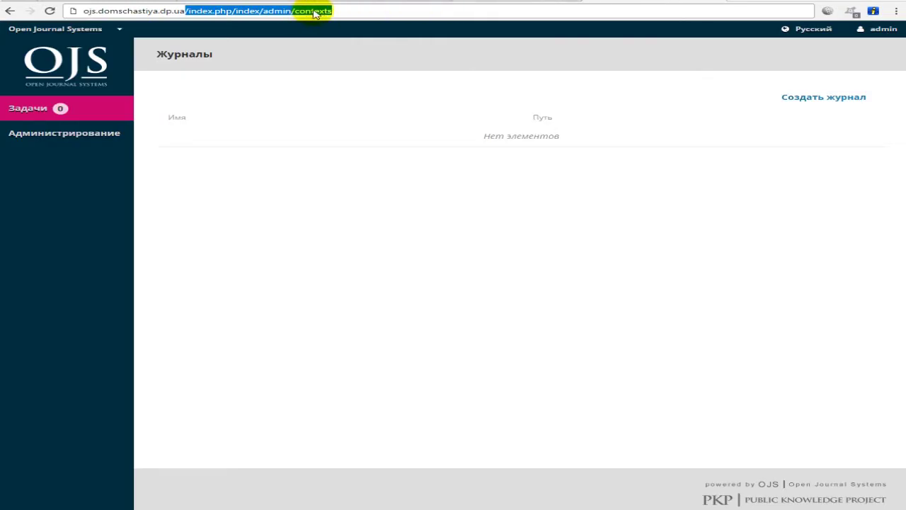
pyautogui.write('0')
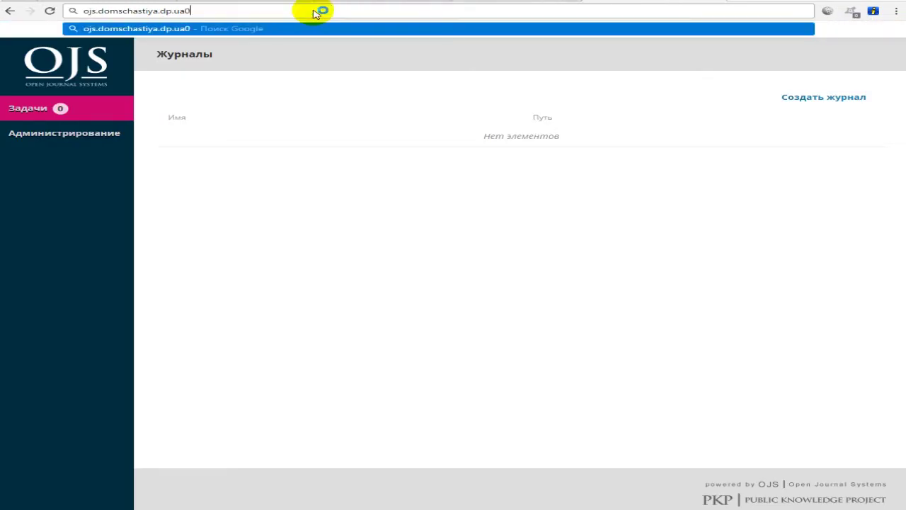
pyautogui.press('BackSpace')
pyautogui.write('/i')
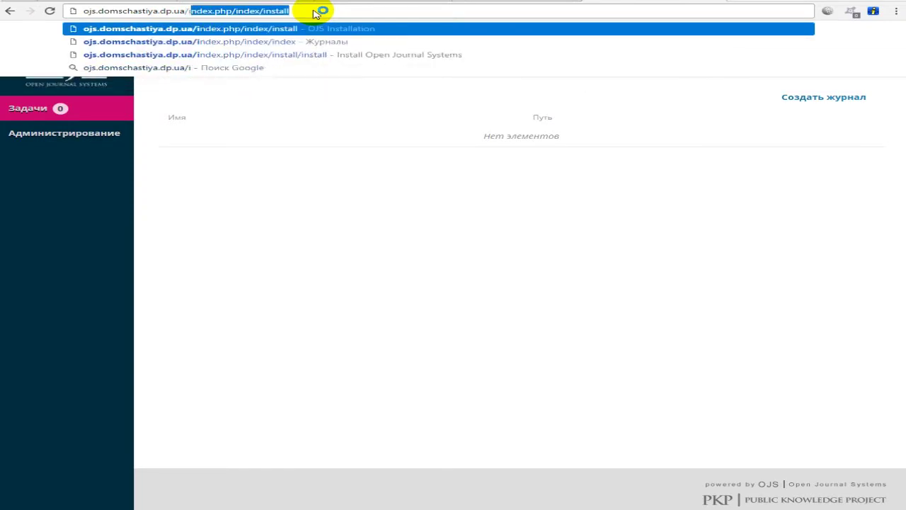
pyautogui.press('Return')
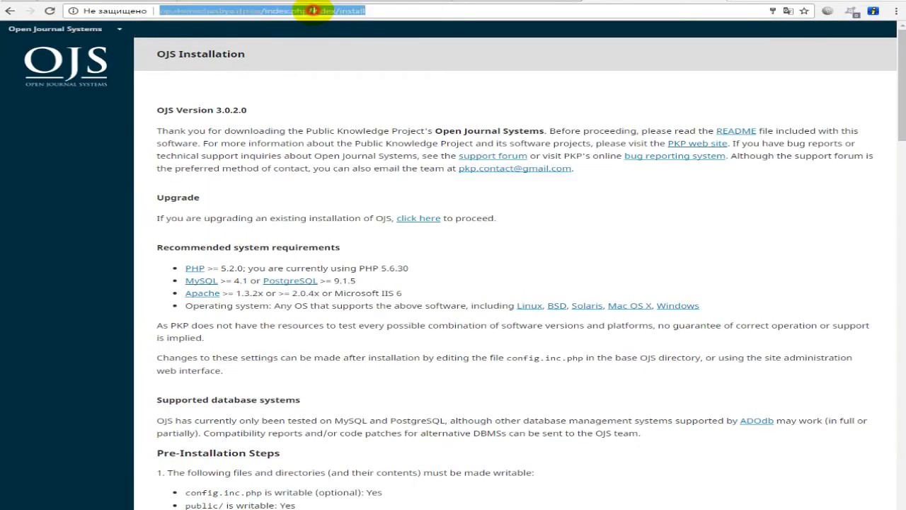
# - Point out the site domain and the /index.php/index/install path in the address bar
pyautogui.tripleClick(369, 9)
pyautogui.click(374, 9)
pyautogui.doubleClick(354, 10)
pyautogui.moveTo(262, 10); pyautogui.dragTo(100, 10)
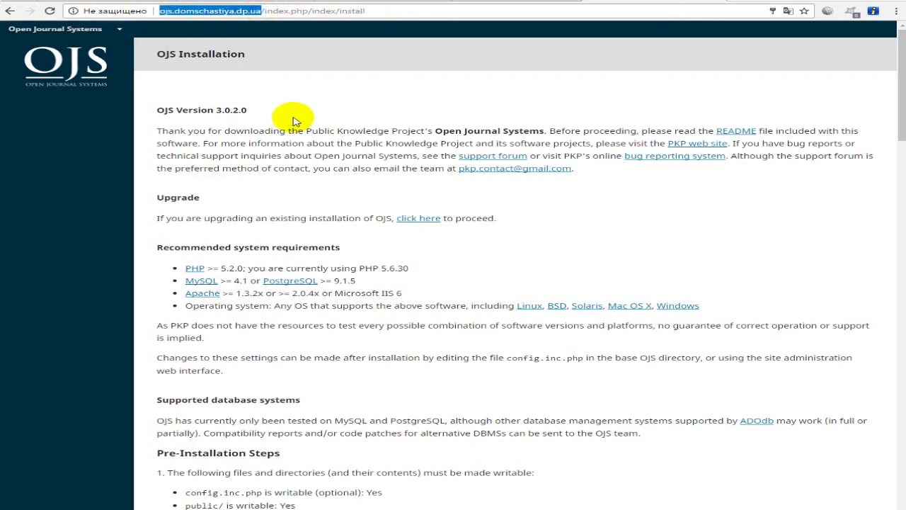
pyautogui.moveTo(262, 10); pyautogui.dragTo(385, 7)
pyautogui.click(407, 10)
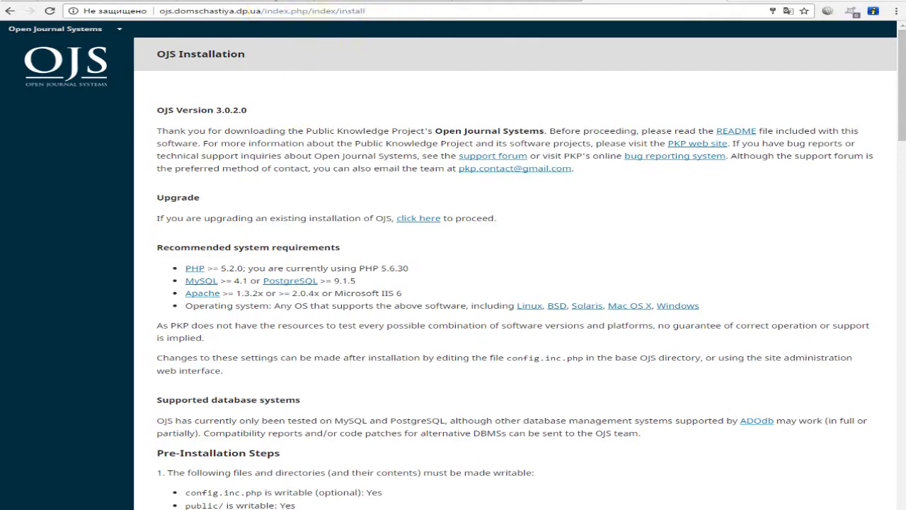
pyautogui.click(293, 102)
# - Review the system requirements and the writable checks for config.inc.php, public/ and cache/
pyautogui.scroll(-3, 360, 126)
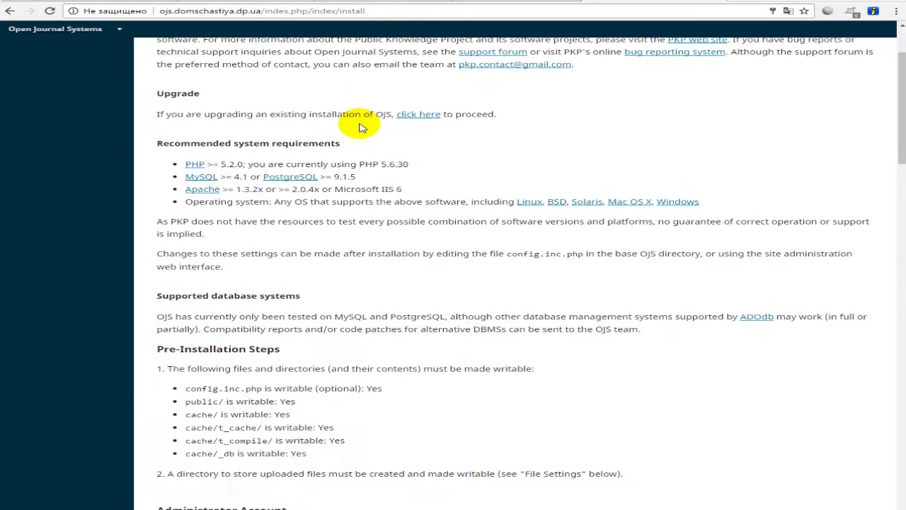
pyautogui.moveTo(157, 143); pyautogui.dragTo(721, 205)
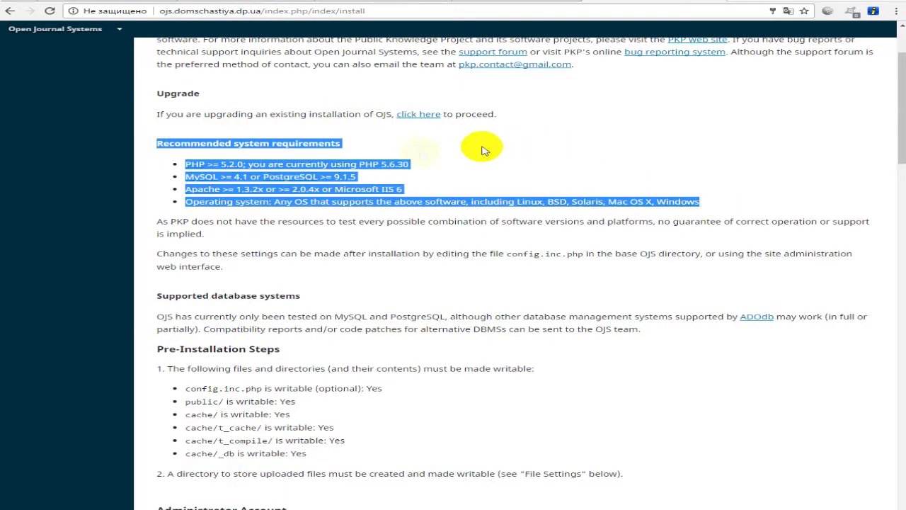
pyautogui.click(430, 167)
pyautogui.scroll(-4, 386, 175)
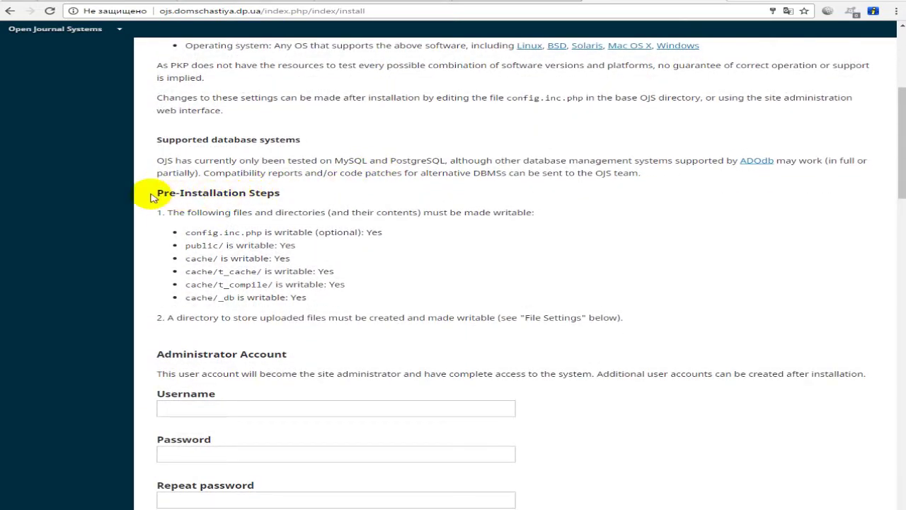
pyautogui.moveTo(157, 192); pyautogui.dragTo(282, 196)
pyautogui.click(302, 221)
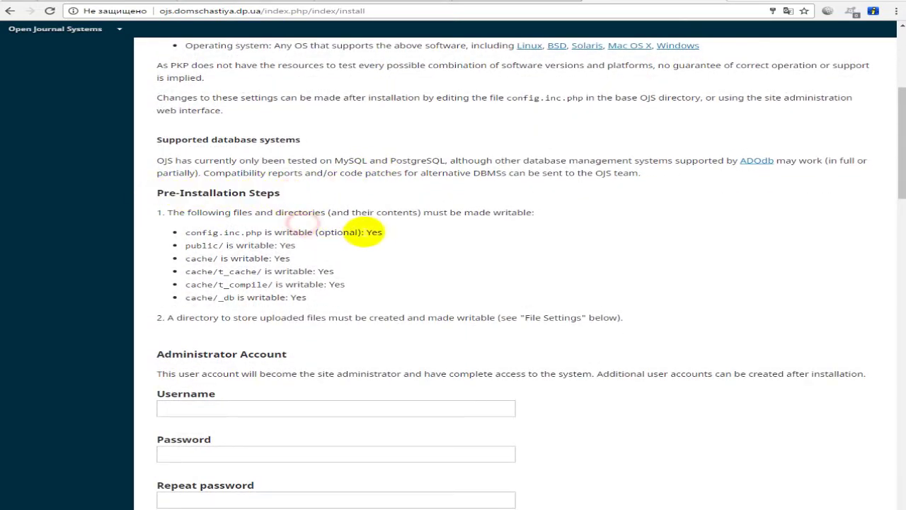
pyautogui.moveTo(366, 231); pyautogui.dragTo(274, 232)
pyautogui.click(219, 236)
pyautogui.moveTo(186, 232); pyautogui.dragTo(308, 298)
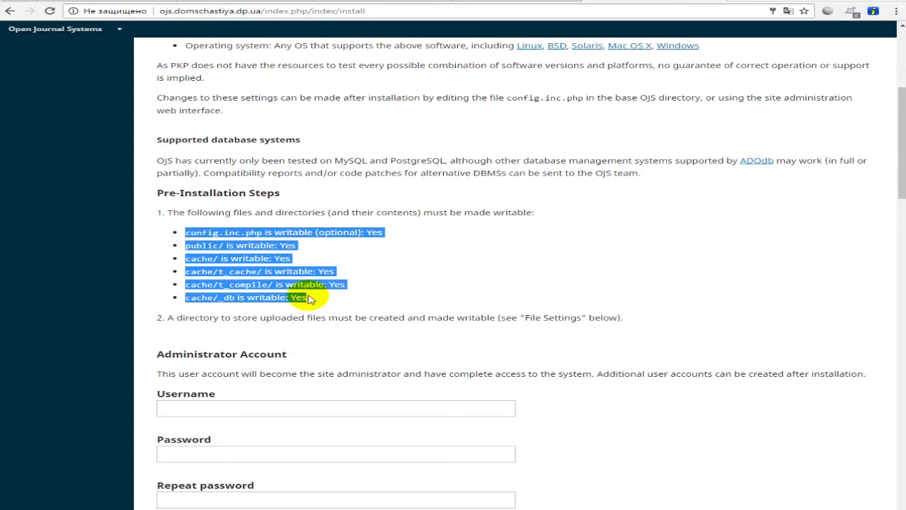
pyautogui.click(310, 298)
pyautogui.moveTo(317, 298); pyautogui.dragTo(190, 232)
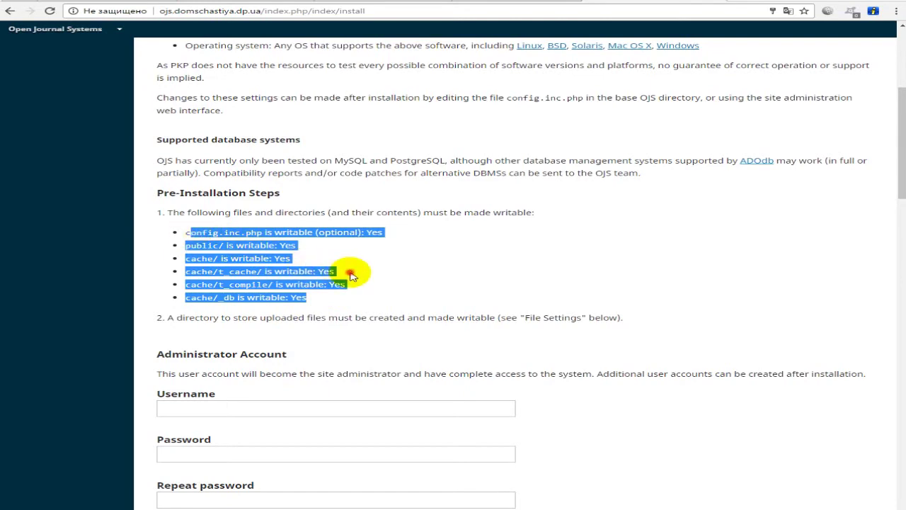
# - Enter admin as the administrator username from the autofill suggestion
pyautogui.click(352, 276)
pyautogui.scroll(-3, 415, 298)
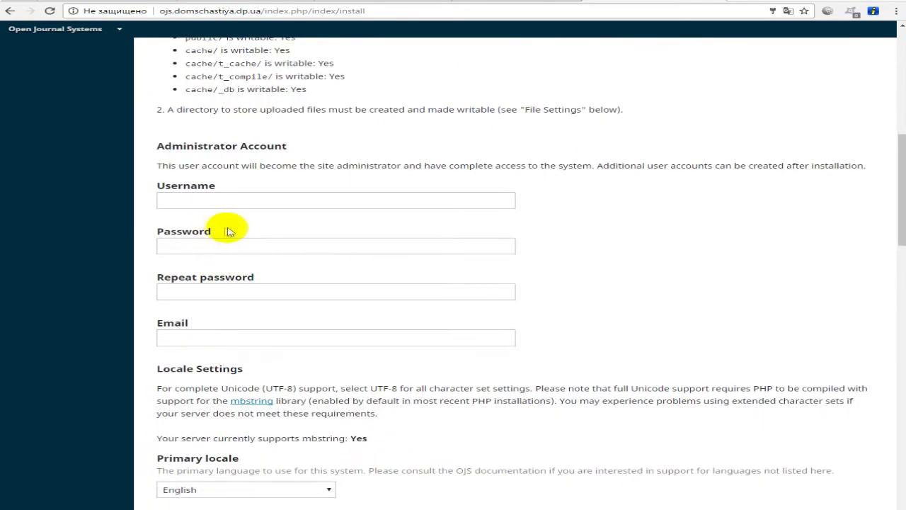
pyautogui.click(201, 198)
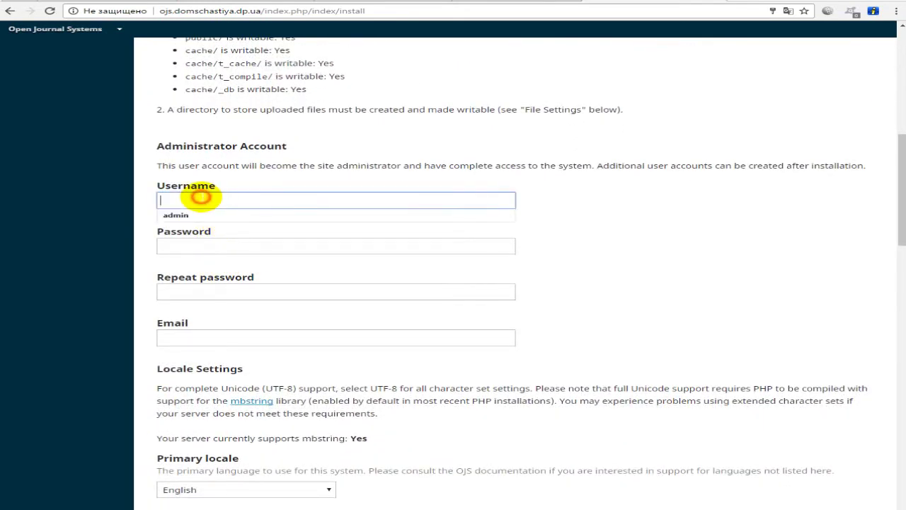
pyautogui.press('Down')
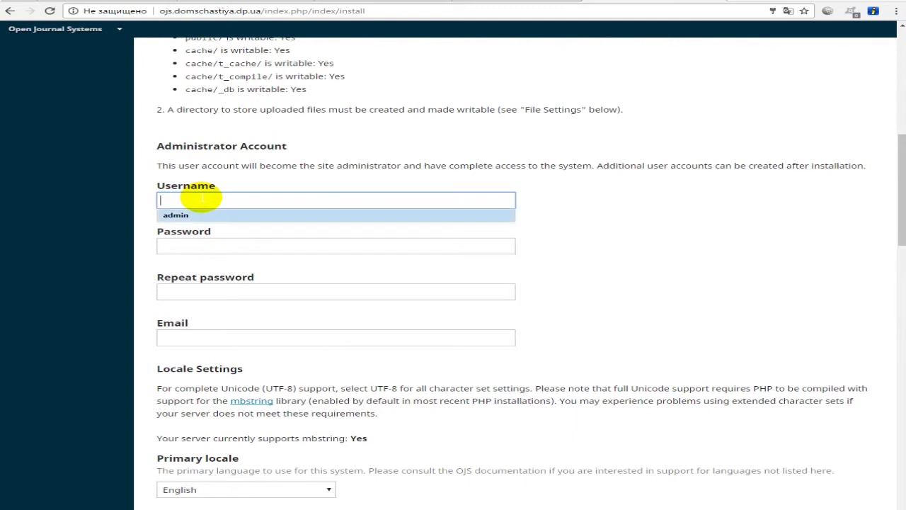
pyautogui.press('Return')
pyautogui.press('Tab')
# - Enter the admin password twice and fill in the admin's e-mail address
pyautogui.write('adm')
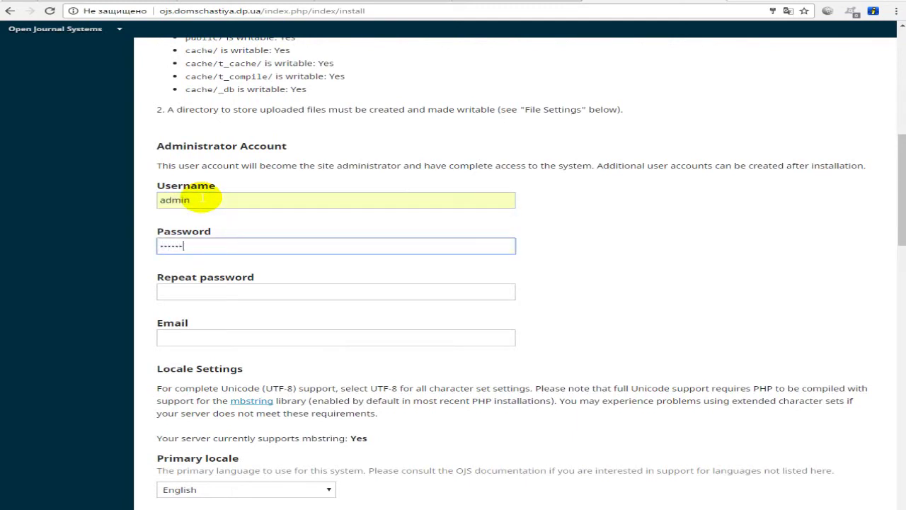
pyautogui.press('Tab')
pyautogui.write('ad')
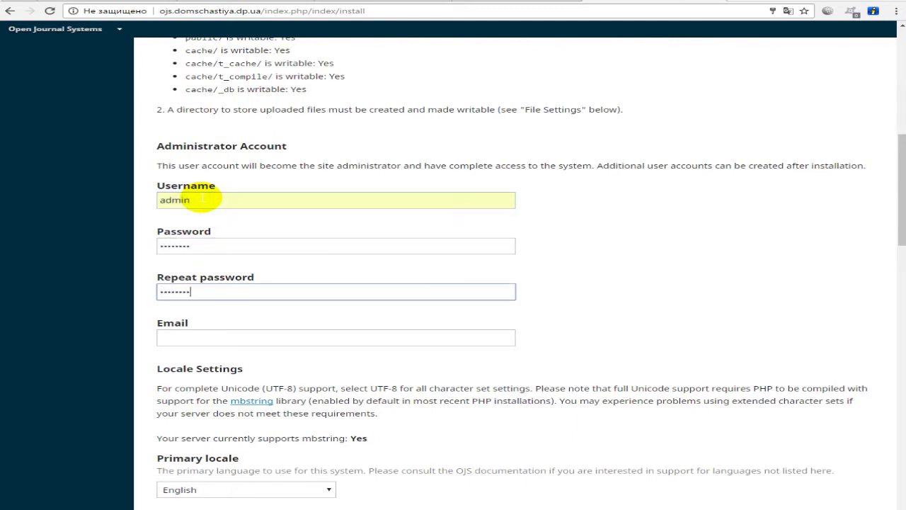
pyautogui.press('Tab')
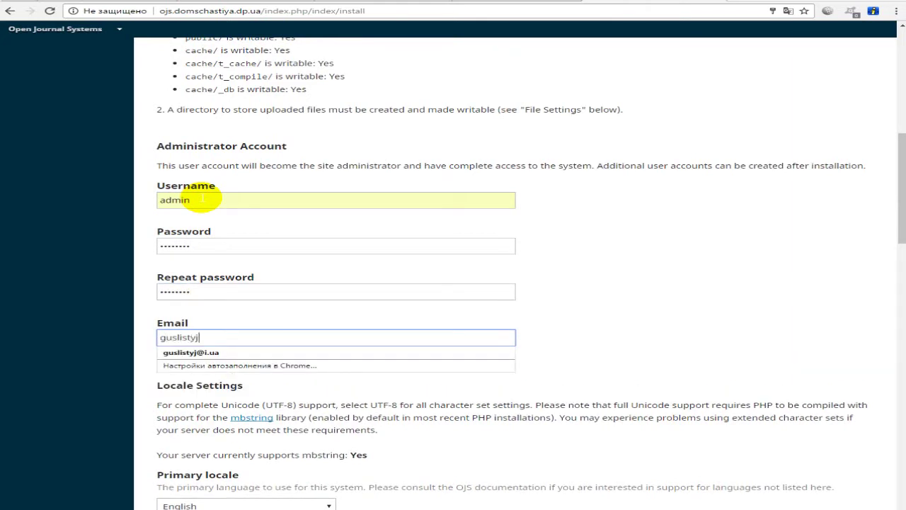
pyautogui.press('Down')
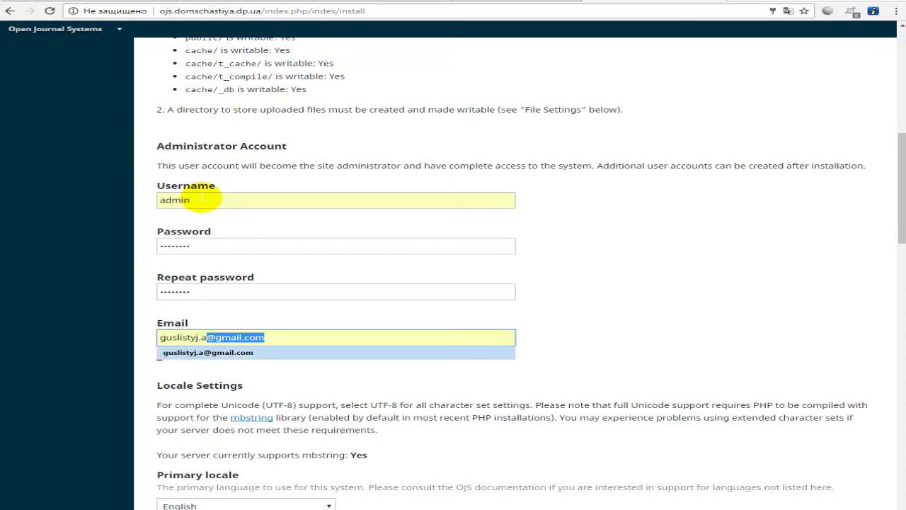
pyautogui.press('Tab')
pyautogui.scroll(-4, 203, 199)
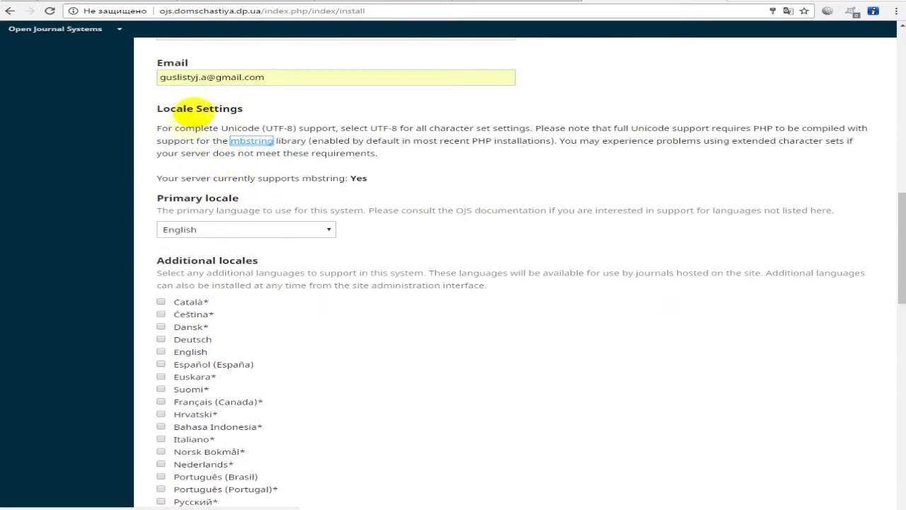
# - Make Русский the primary locale and add English as an additional locale
pyautogui.click(262, 228)
pyautogui.scroll(-1, 220, 269)
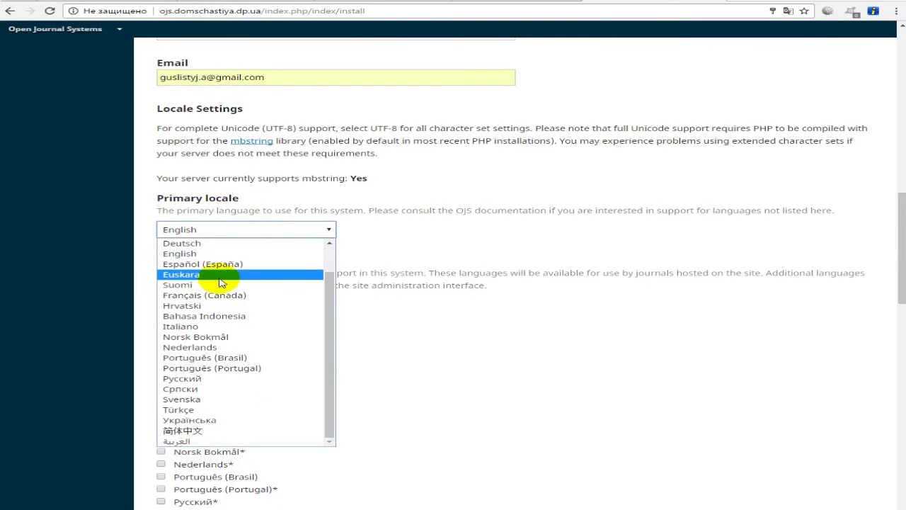
pyautogui.click(221, 372)
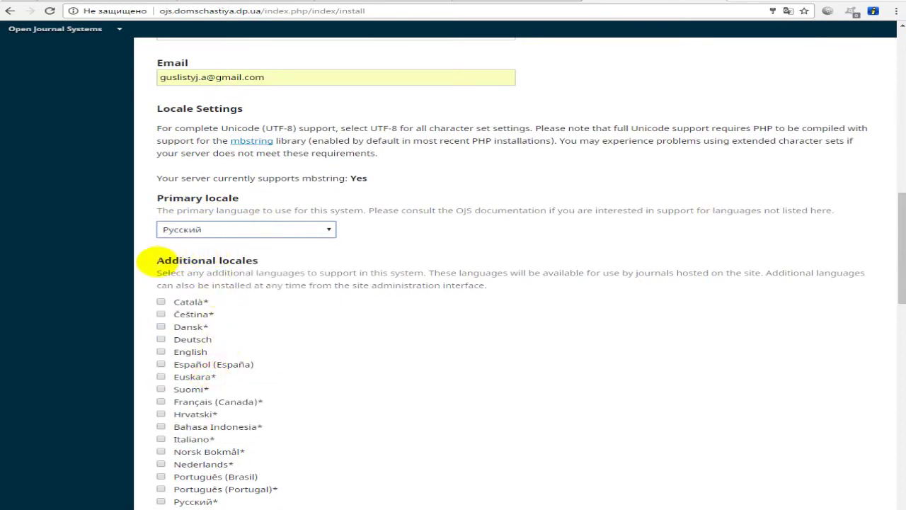
pyautogui.moveTo(156, 262); pyautogui.dragTo(267, 261)
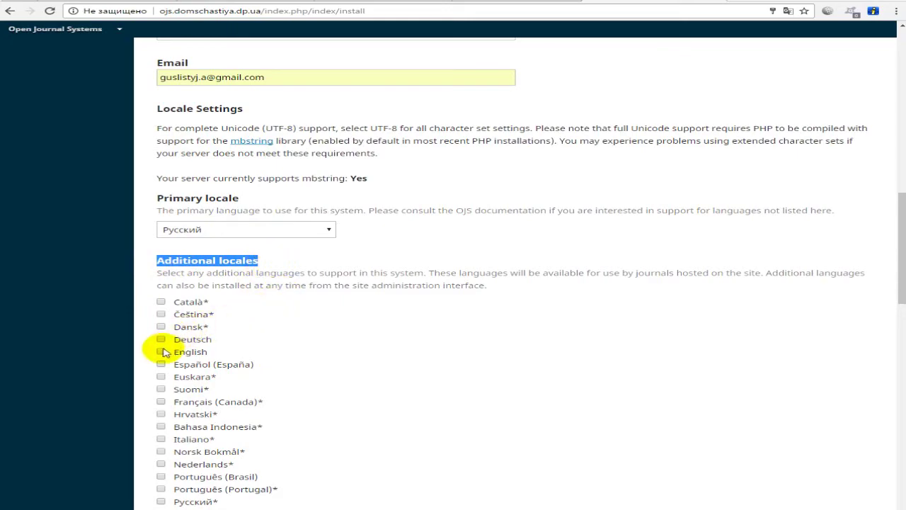
pyautogui.click(161, 352)
# - Set the connection and database character sets to Unicode (UTF-8)
pyautogui.scroll(-2, 263, 343)
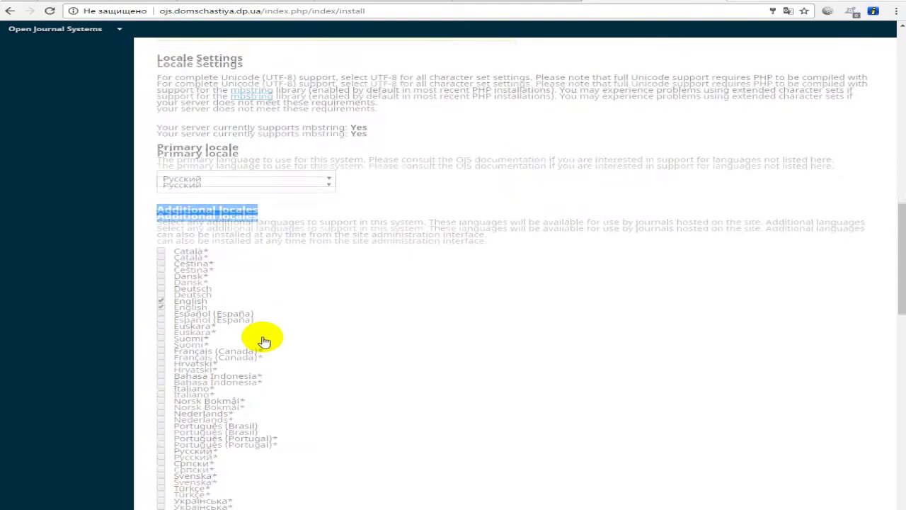
pyautogui.scroll(-3, 263, 342)
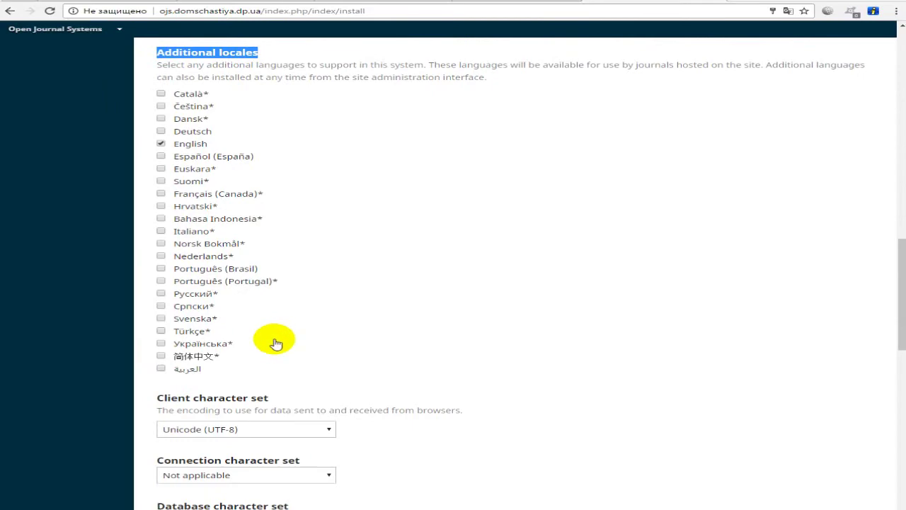
pyautogui.scroll(-1, 274, 344)
pyautogui.scroll(-2, 318, 374)
pyautogui.click(283, 319)
pyautogui.click(255, 344)
pyautogui.click(283, 365)
pyautogui.click(267, 387)
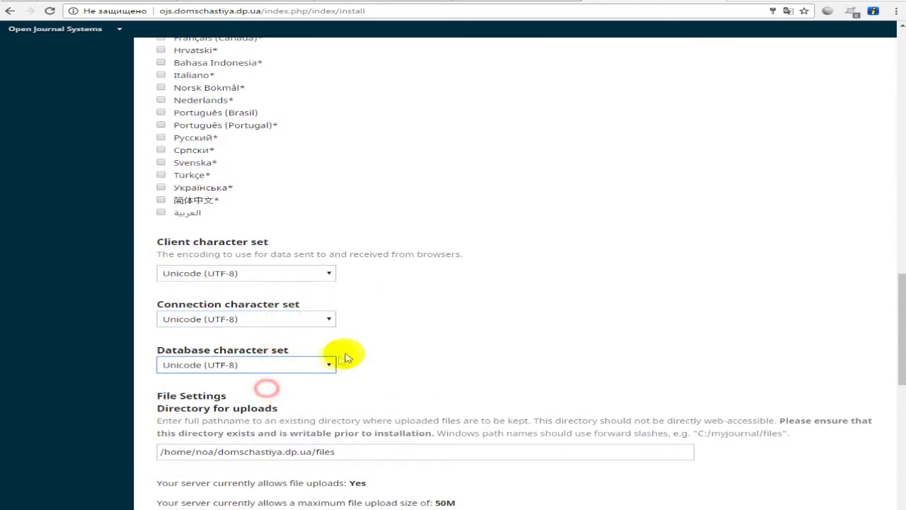
# - Change the uploads directory to /home/noa/domschastiya.dp.ua/ojs/files
pyautogui.scroll(-2, 312, 343)
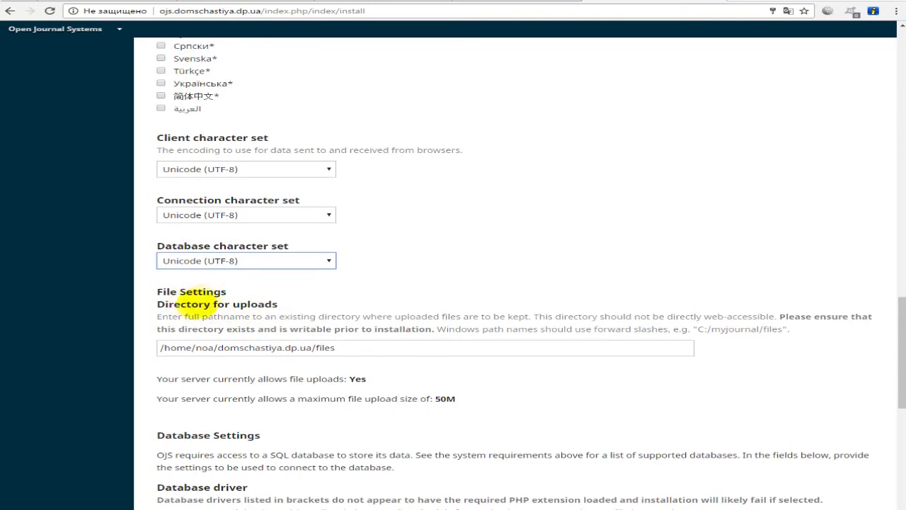
pyautogui.moveTo(199, 303); pyautogui.dragTo(282, 304)
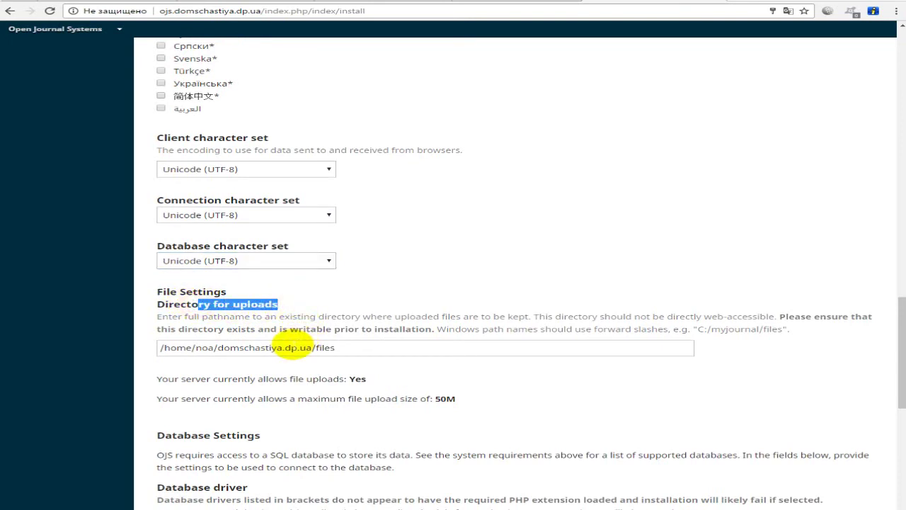
pyautogui.click(317, 347)
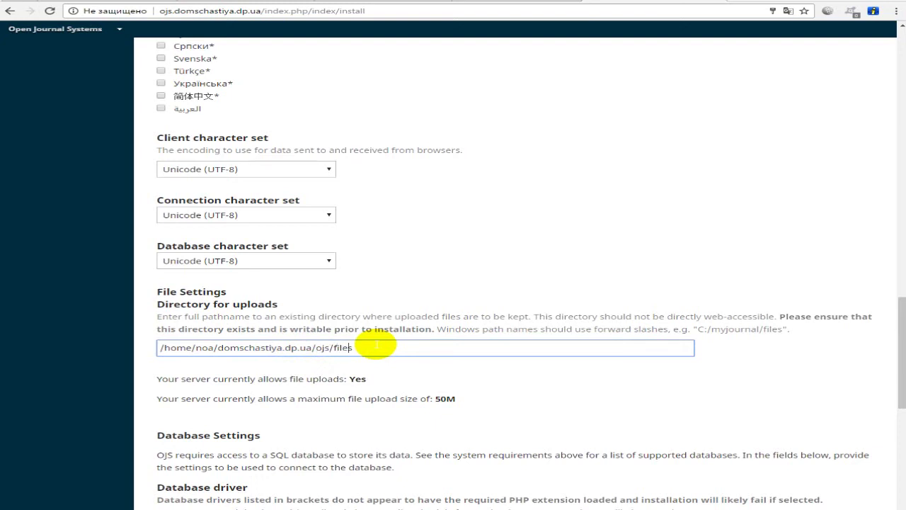
pyautogui.click(376, 345)
pyautogui.tripleClick(376, 344)
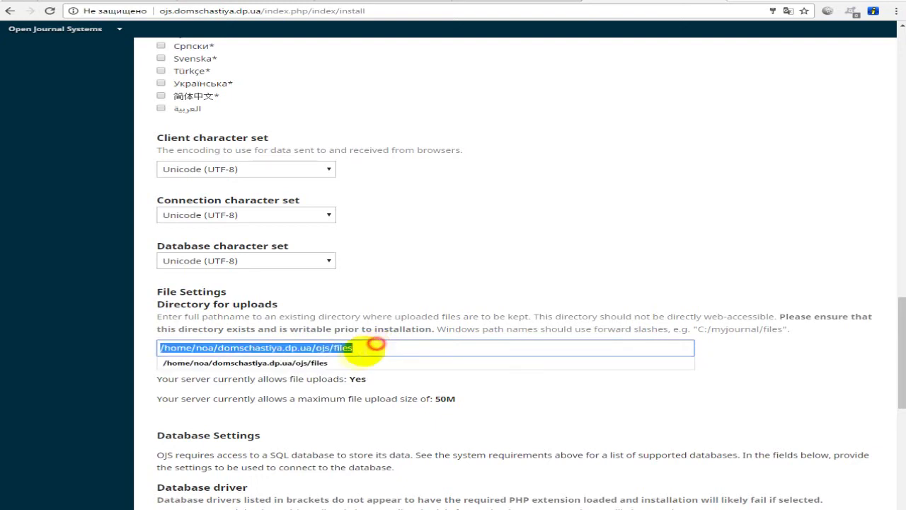
pyautogui.click(352, 346)
pyautogui.doubleClick(321, 348)
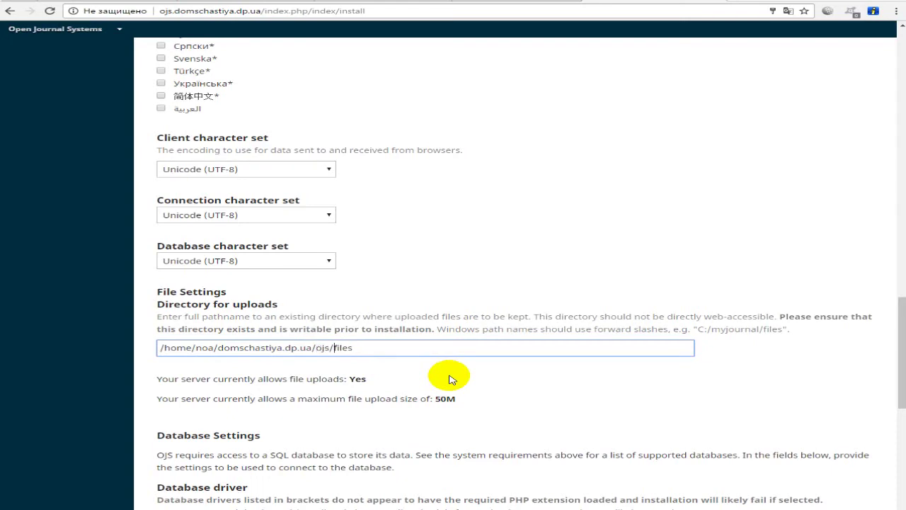
pyautogui.rightClick(449, 379)
pyautogui.click(443, 370)
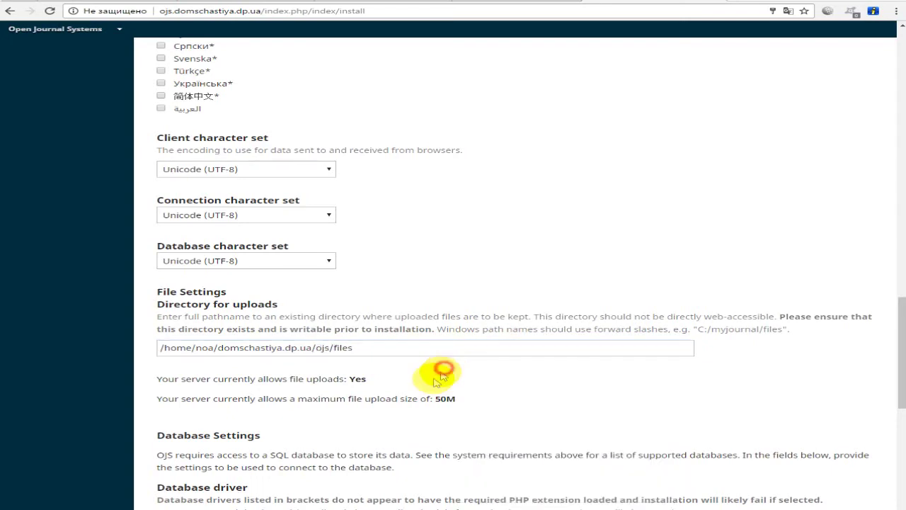
pyautogui.scroll(-5, 425, 382)
pyautogui.scroll(1, 364, 358)
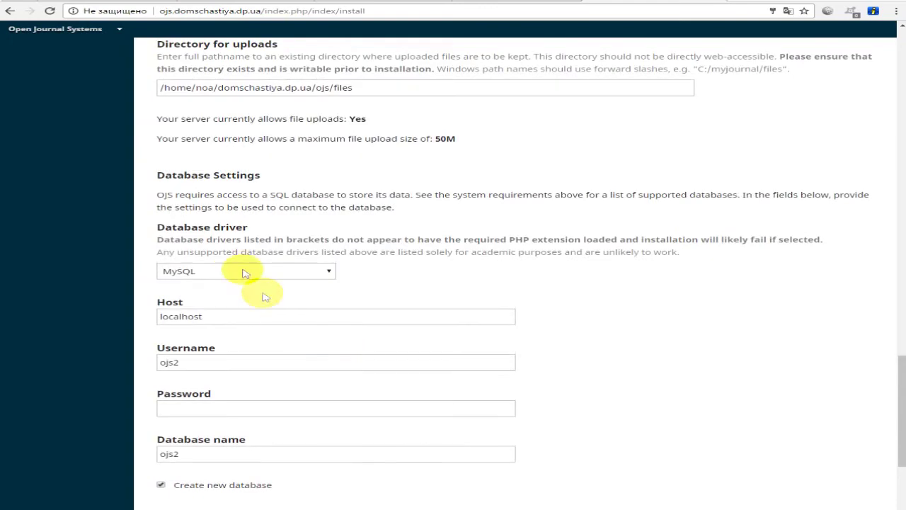
# - Paste the hosting's MySQL host address into the Host field
pyautogui.scroll(-1, 220, 249)
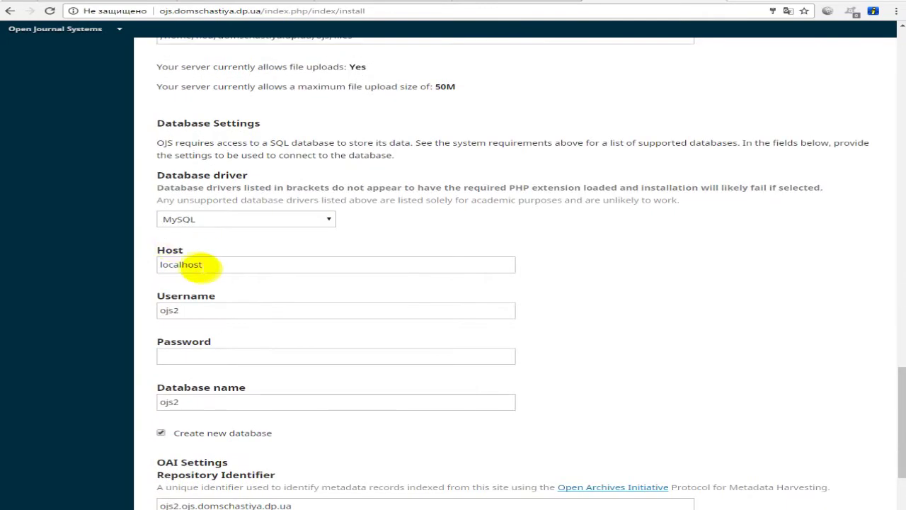
pyautogui.hotkey('ctrl', 'Tab')
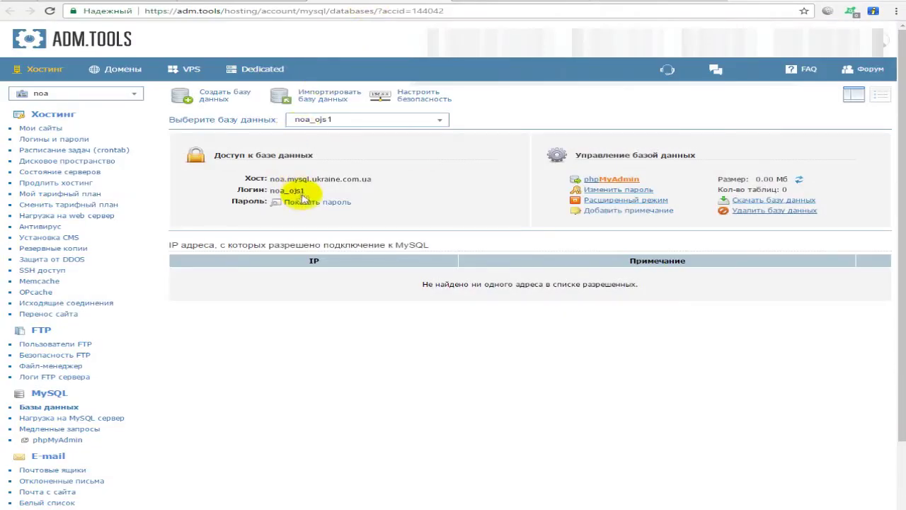
pyautogui.click(627, 7)
pyautogui.click(219, 261)
pyautogui.hotkey('ctrl', 'a')
pyautogui.hotkey('ctrl', 'v')
# - Copy the database login from the hosting panel into the Username field
pyautogui.hotkey('ctrl', 'Tab')
pyautogui.click(315, 190)
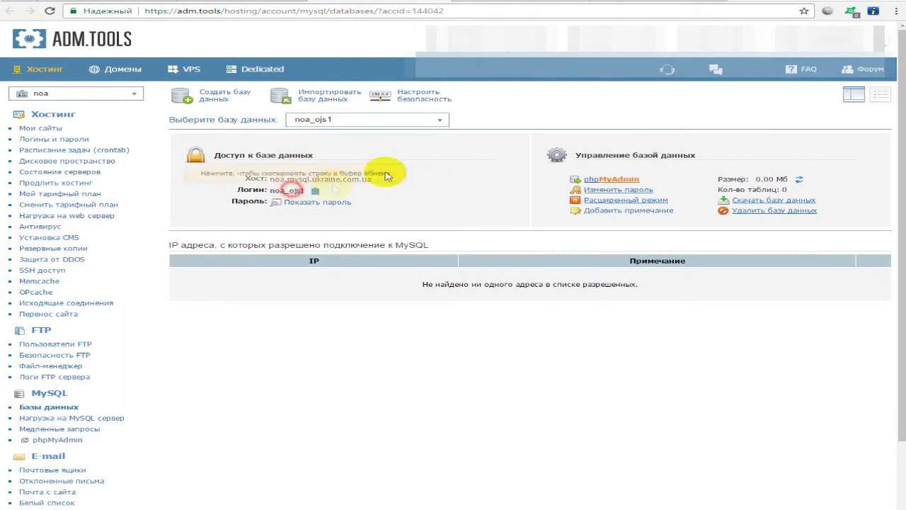
pyautogui.click(635, 3)
pyautogui.click(231, 308)
pyautogui.hotkey('ctrl', 'a')
pyautogui.hotkey('ctrl', 'v')
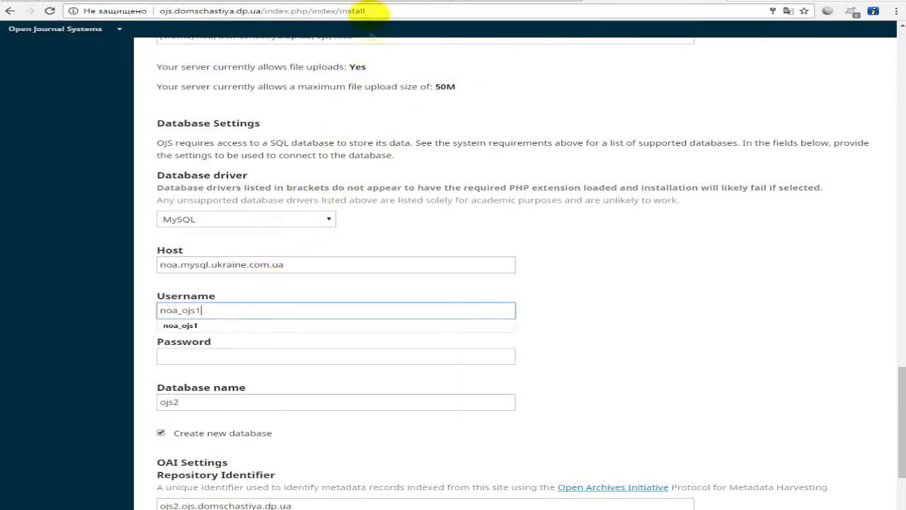
# - Paste the database password from the hosting panel into the Password field
pyautogui.click(378, 7)
pyautogui.click(297, 202)
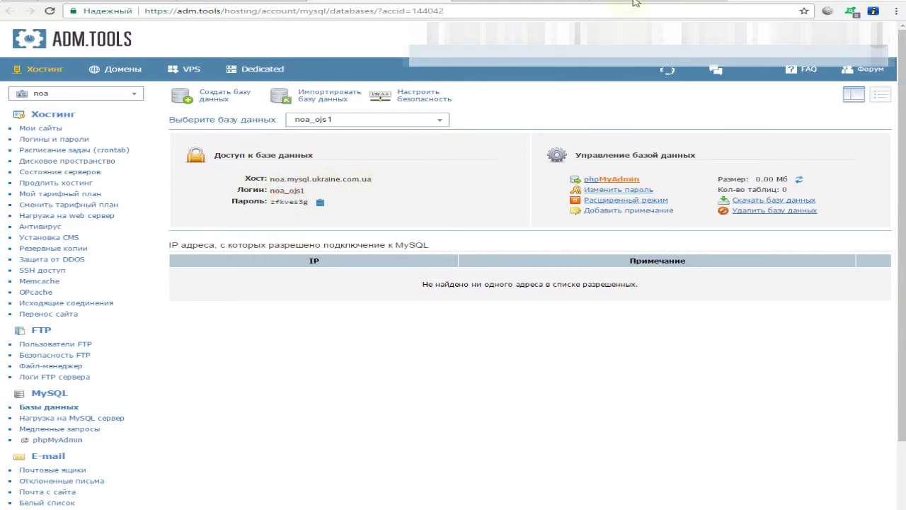
pyautogui.hotkey('ctrl', 'Tab')
pyautogui.click(249, 354)
pyautogui.hotkey('ctrl', 'v')
# - Copy the username into Database name and uncheck Create new database
pyautogui.click(223, 400)
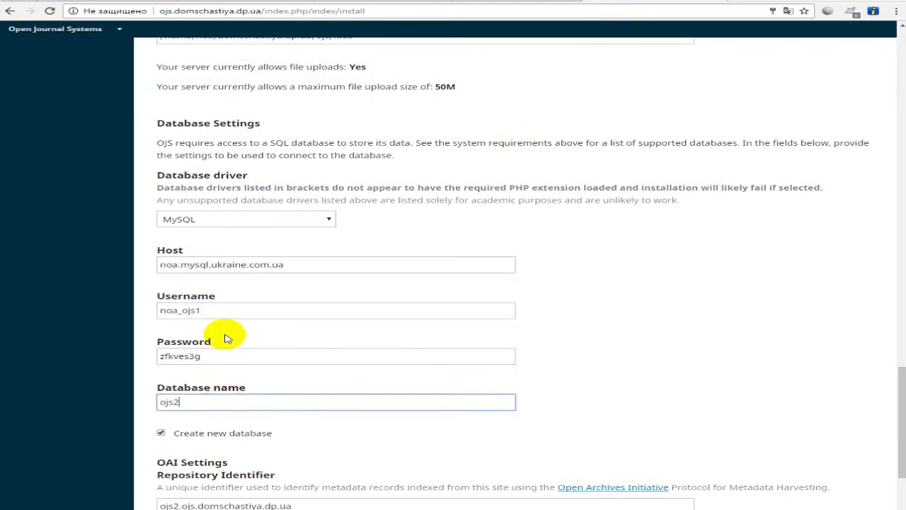
pyautogui.click(194, 309)
pyautogui.hotkey('ctrl', 'a')
pyautogui.hotkey('ctrl', 'c')
pyautogui.click(222, 398)
pyautogui.hotkey('ctrl', 'a')
pyautogui.hotkey('ctrl', 'v')
pyautogui.click(548, 371)
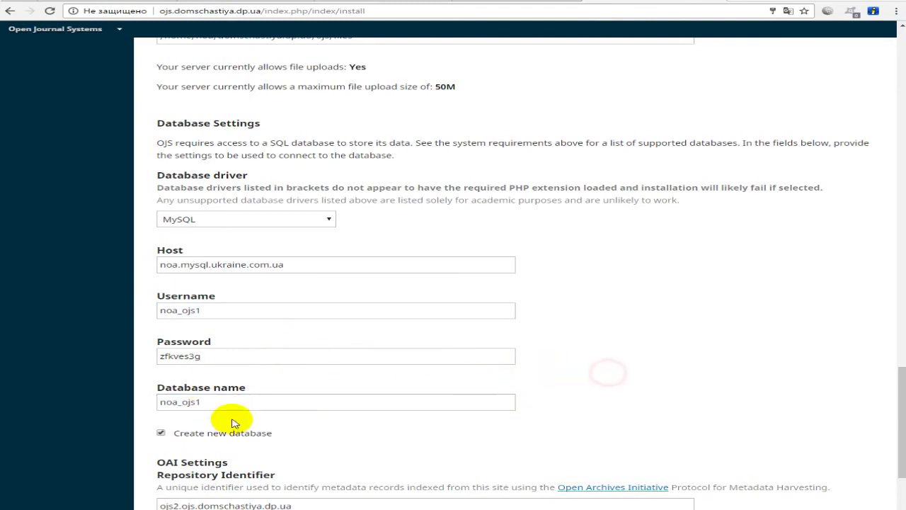
pyautogui.scroll(-3, 235, 417)
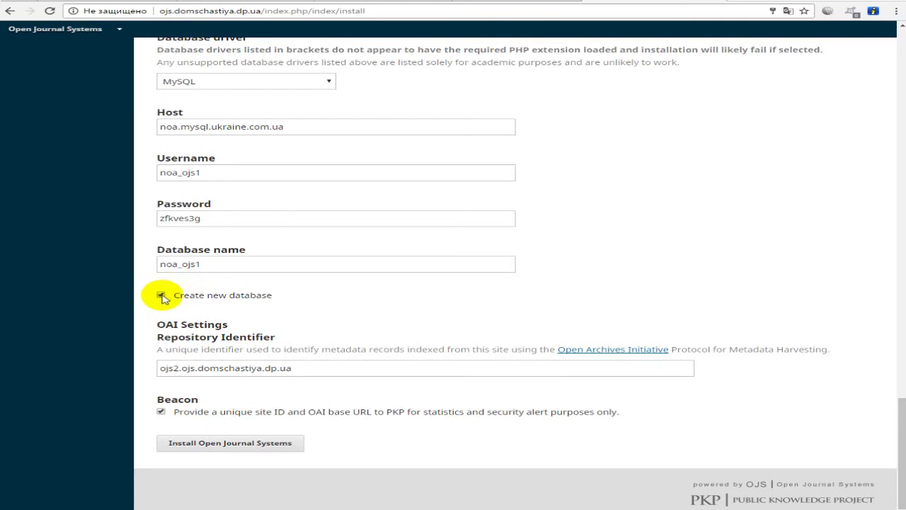
pyautogui.click(162, 296)
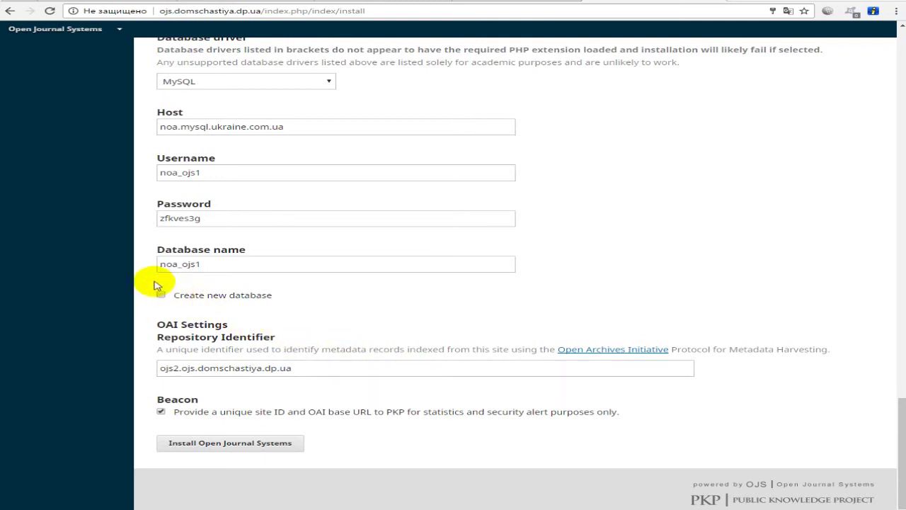
# - Run the OJS installation and highlight the installation success message
pyautogui.click(205, 452)
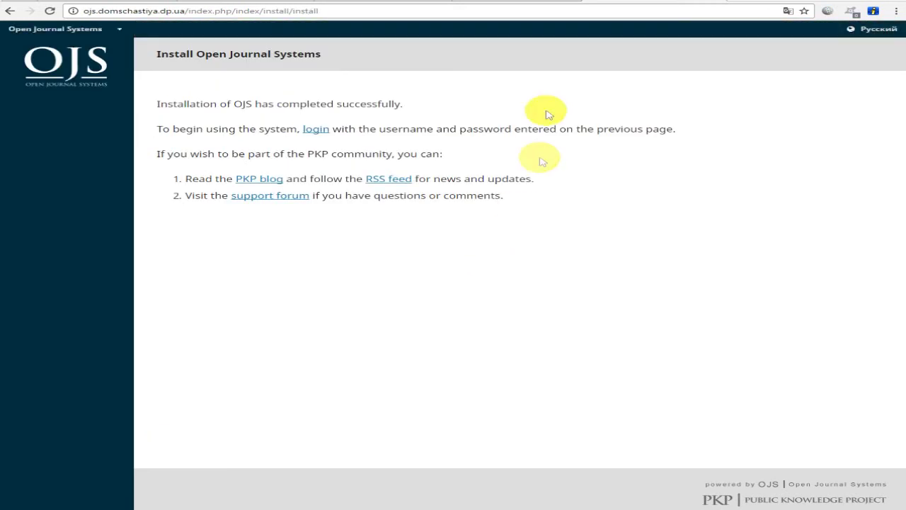
pyautogui.moveTo(157, 105); pyautogui.dragTo(425, 107)
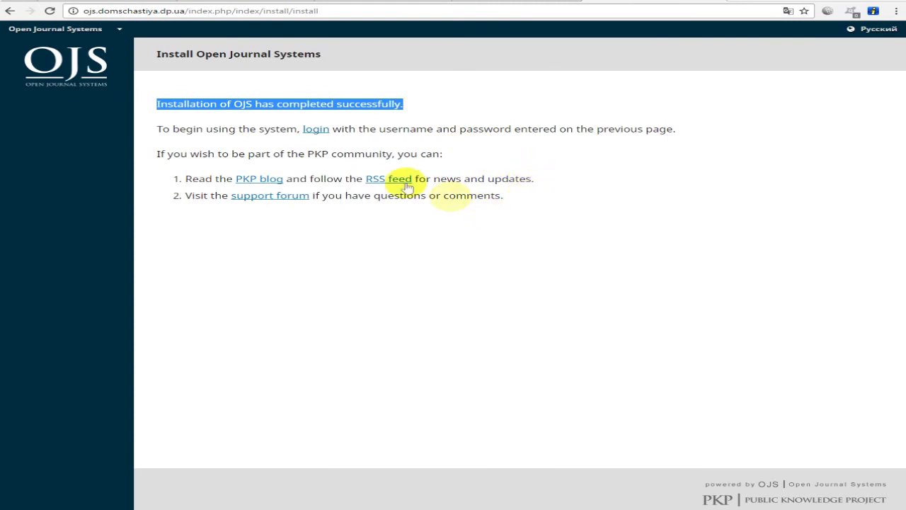
# - On the login page, enter username 'admin' and the account password to reach the Журналы page
pyautogui.click(312, 131)
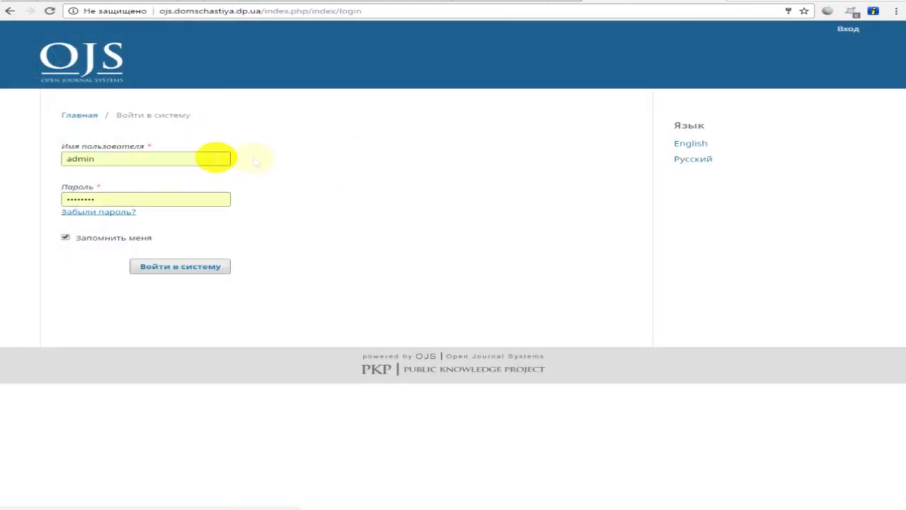
pyautogui.doubleClick(141, 156)
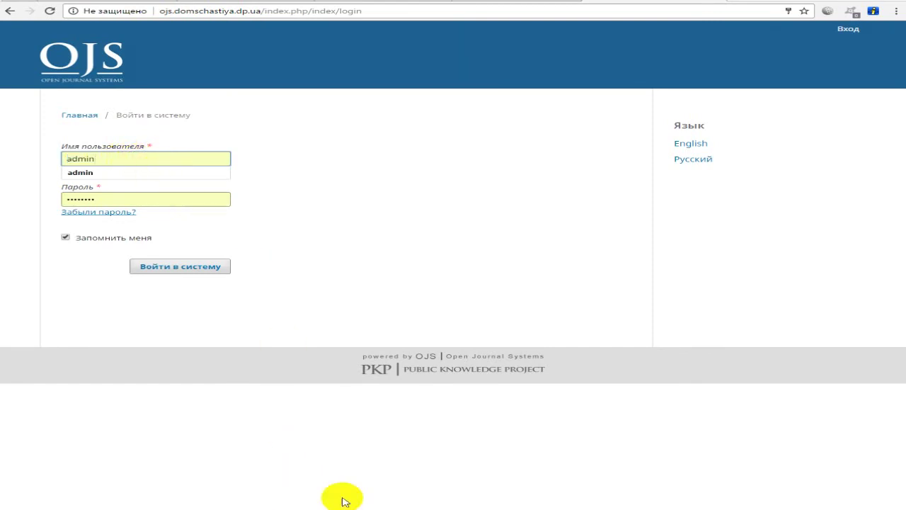
pyautogui.write('ad')
pyautogui.hotkey('ctrl', 'a')
pyautogui.write('admi')
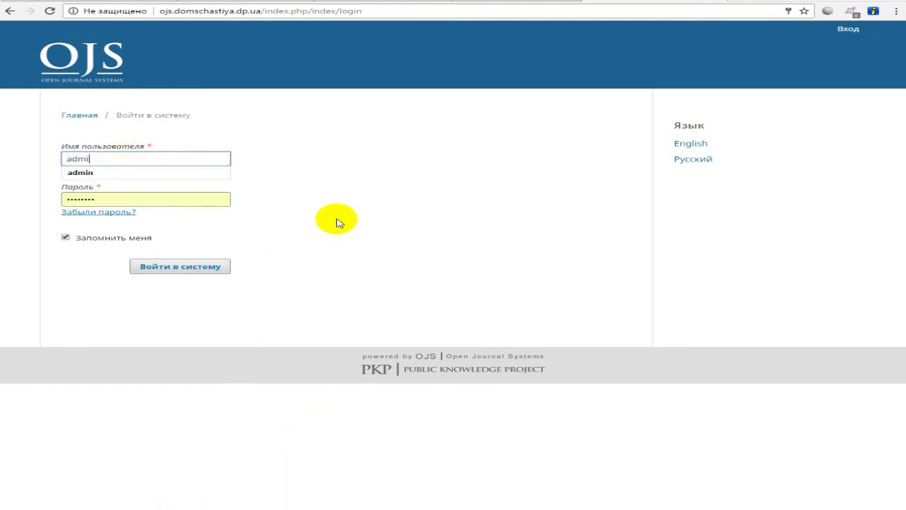
pyautogui.write('n')
pyautogui.press('Tab')
pyautogui.write('adm')
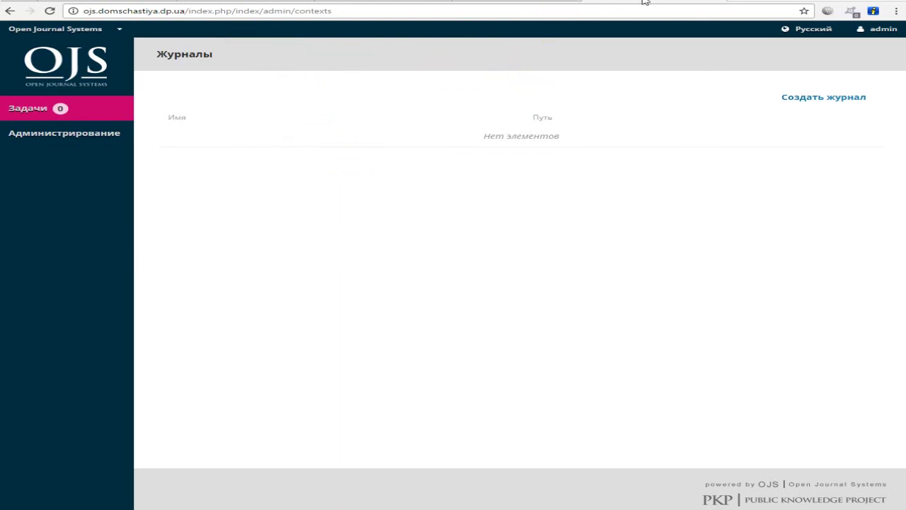
pyautogui.click(292, 11)
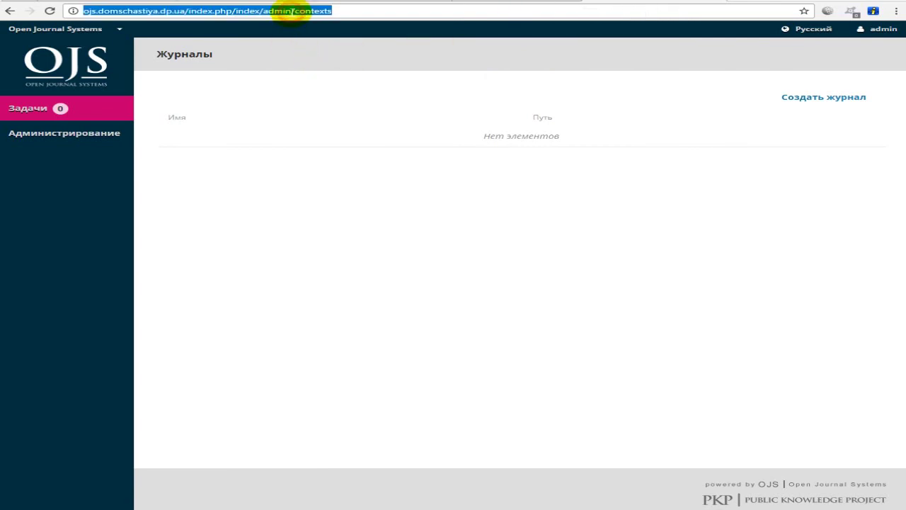